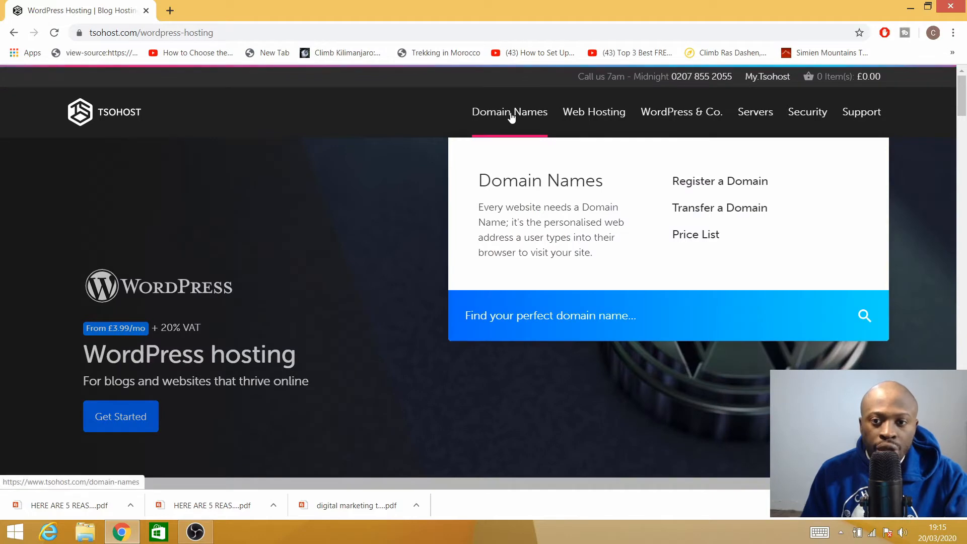
- Go to the Domain Names page from the top navigation bar
{"action": "left_click", "coordinate": [510, 117]}
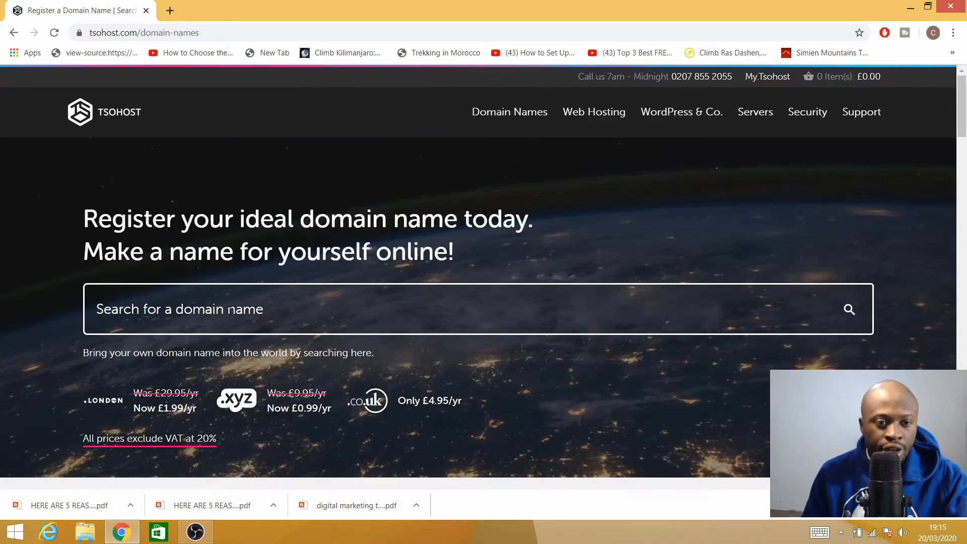
- Search for myfantasticwebsite.com to check its availability
{"action": "left_click", "coordinate": [220, 326]}
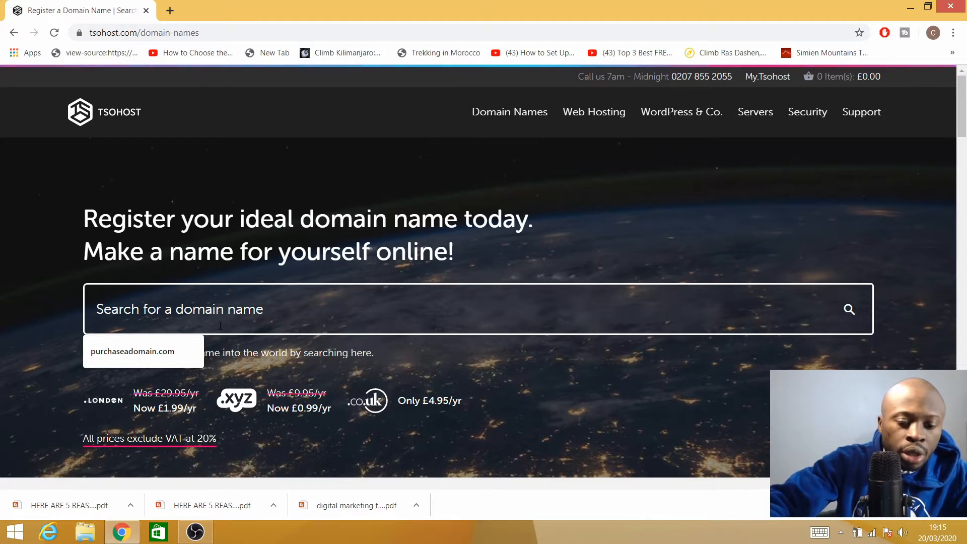
{"action": "type", "text": "myfant"}
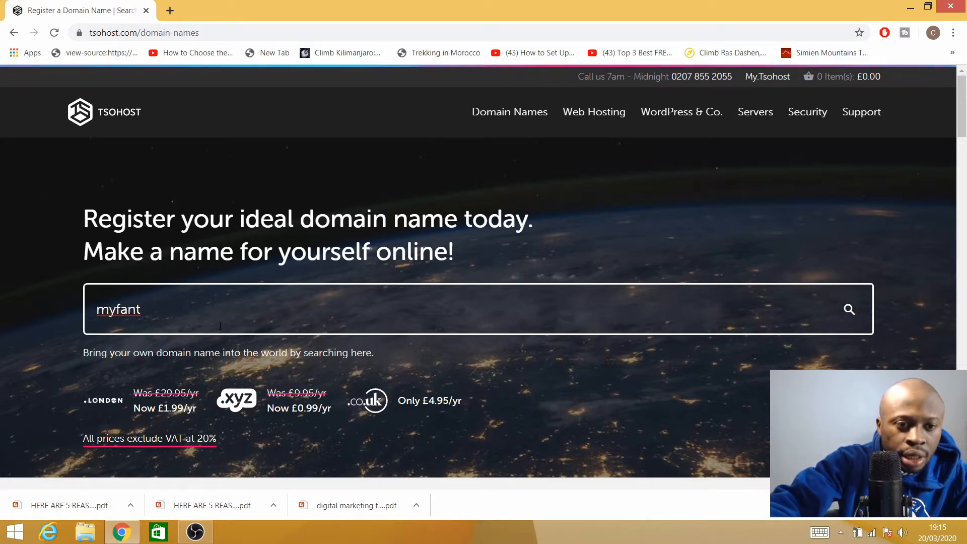
{"action": "type", "text": "astic"}
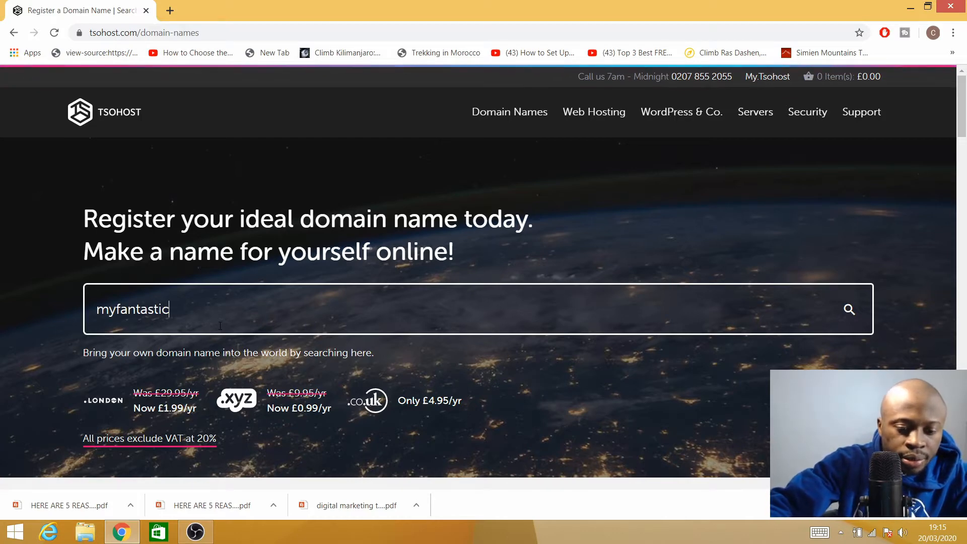
{"action": "type", "text": "websi"}
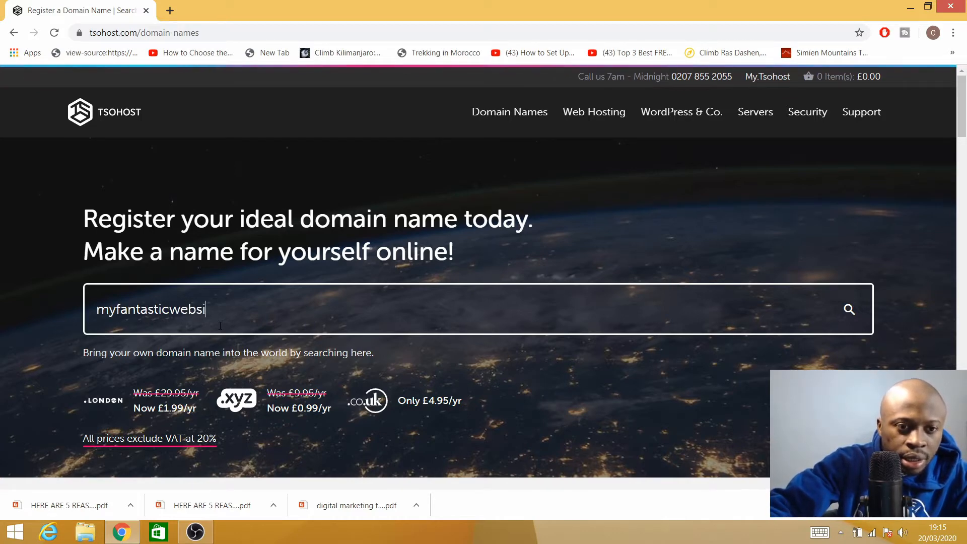
{"action": "type", "text": "te.com"}
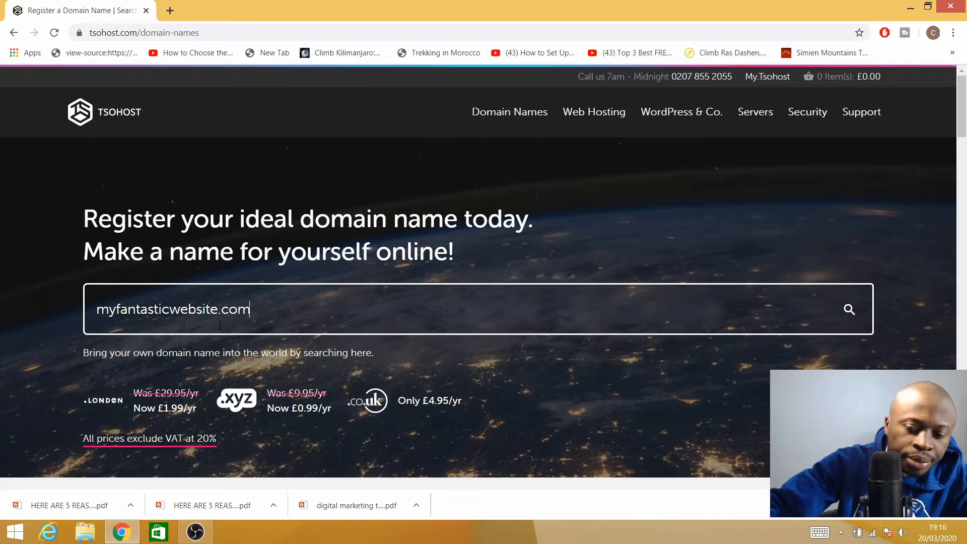
{"action": "key", "text": "Return"}
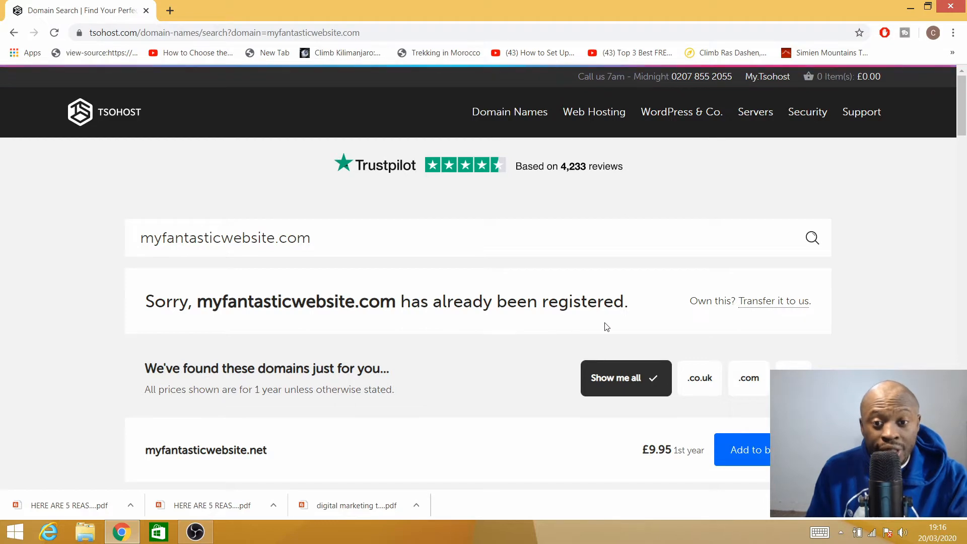
{"action": "scroll", "coordinate": [494, 330], "scroll_direction": "down", "scroll_amount": 5}
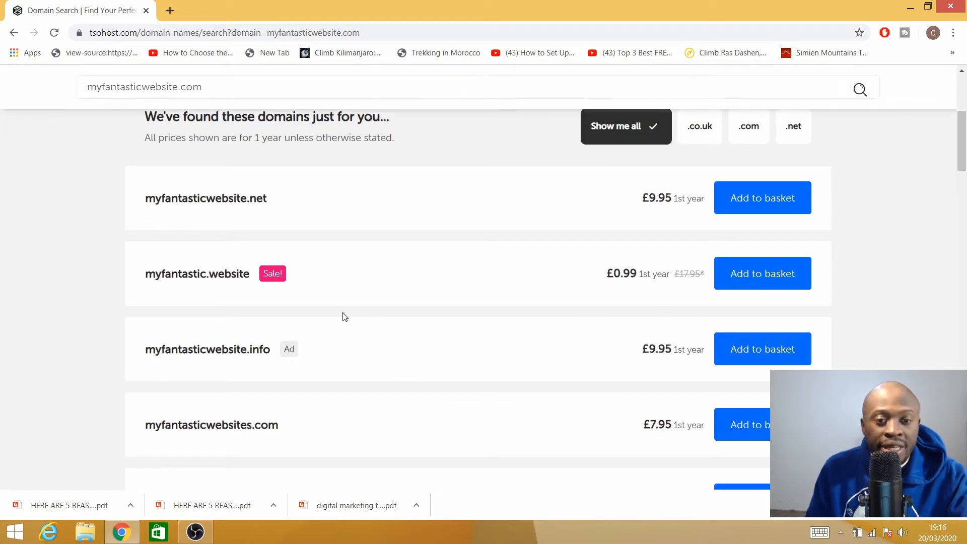
{"action": "scroll", "coordinate": [345, 316], "scroll_direction": "up", "scroll_amount": 4}
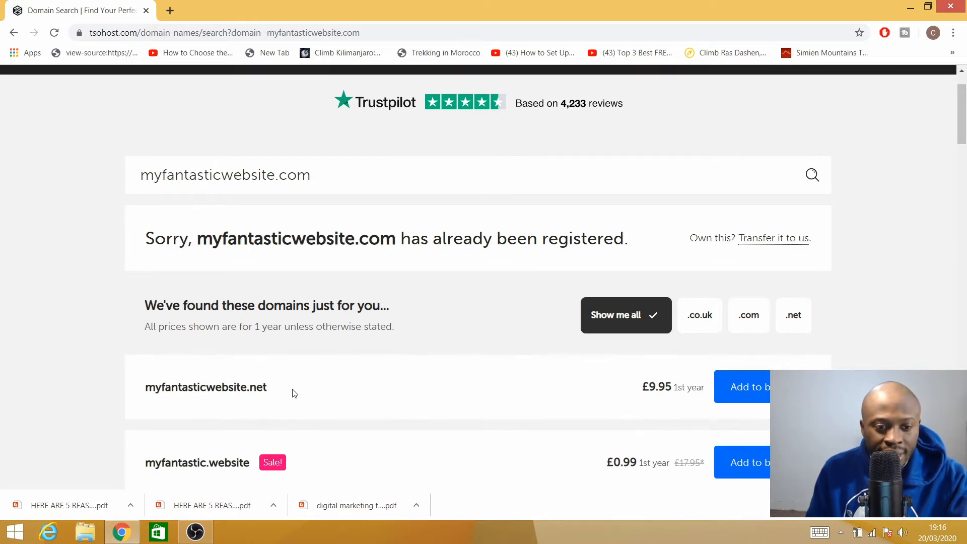
{"action": "scroll", "coordinate": [294, 393], "scroll_direction": "down", "scroll_amount": 3}
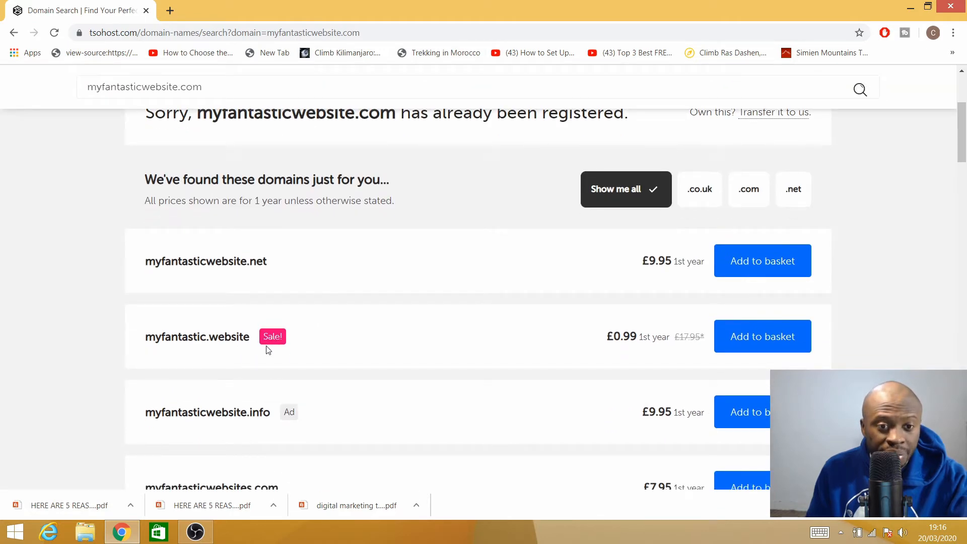
{"action": "scroll", "coordinate": [340, 357], "scroll_direction": "down", "scroll_amount": 1}
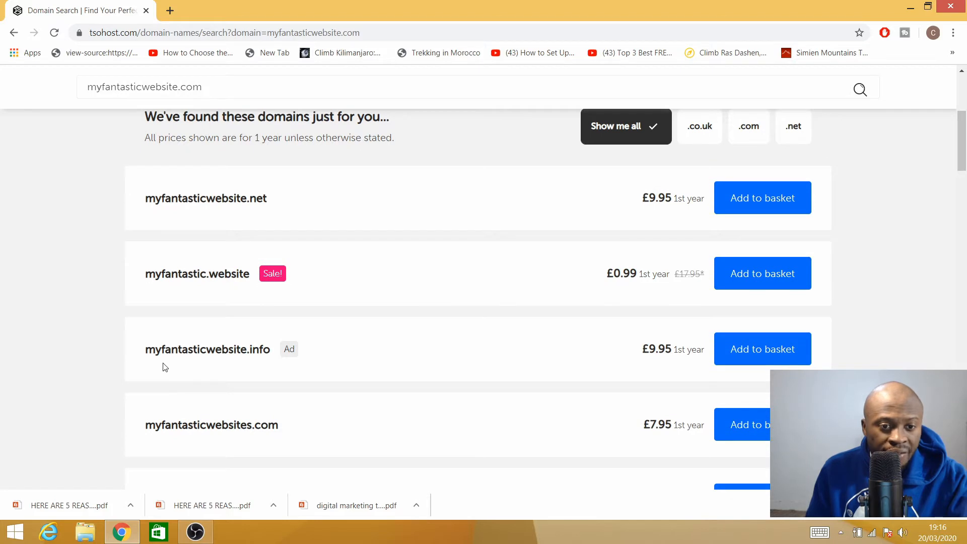
{"action": "scroll", "coordinate": [294, 366], "scroll_direction": "down", "scroll_amount": 1}
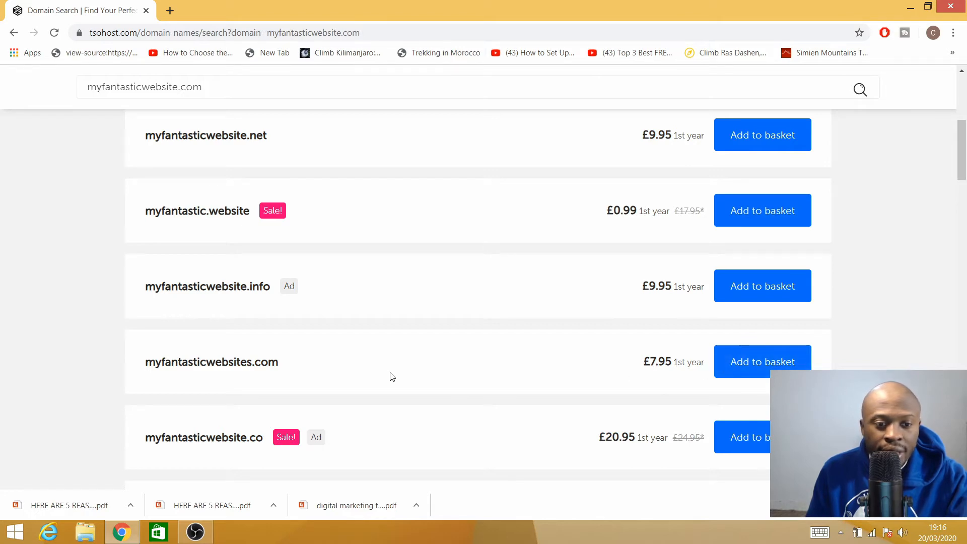
{"action": "scroll", "coordinate": [388, 375], "scroll_direction": "down", "scroll_amount": 3}
{"action": "scroll", "coordinate": [192, 347], "scroll_direction": "down", "scroll_amount": 7}
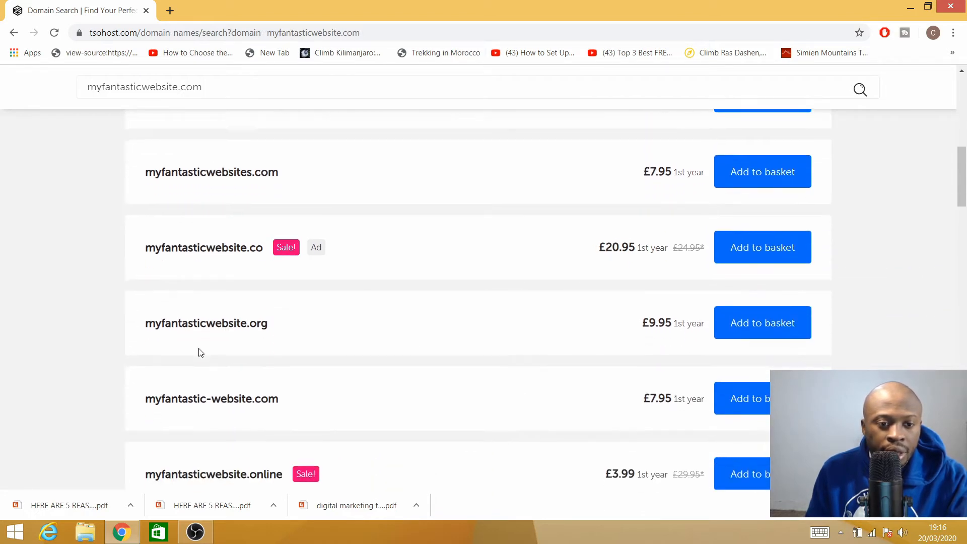
{"action": "scroll", "coordinate": [211, 355], "scroll_direction": "up", "scroll_amount": 3}
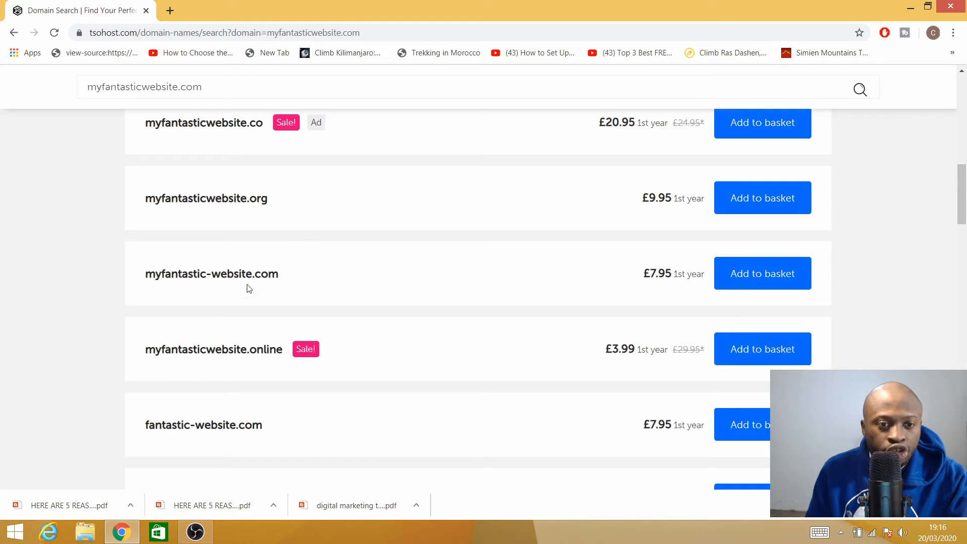
{"action": "left_click_drag", "start_coordinate": [270, 203], "coordinate": [256, 201]}
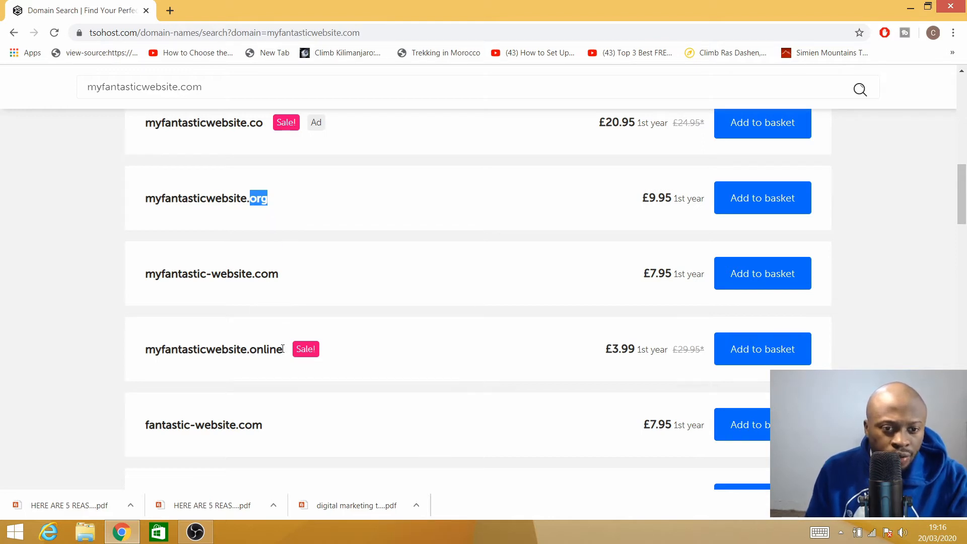
{"action": "left_click_drag", "start_coordinate": [283, 349], "coordinate": [256, 348]}
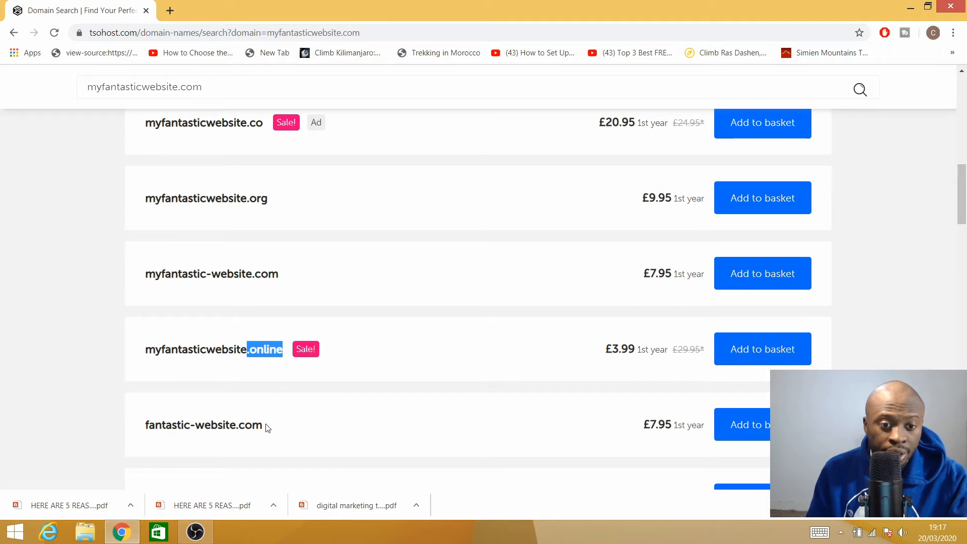
{"action": "left_click_drag", "start_coordinate": [266, 428], "coordinate": [254, 426]}
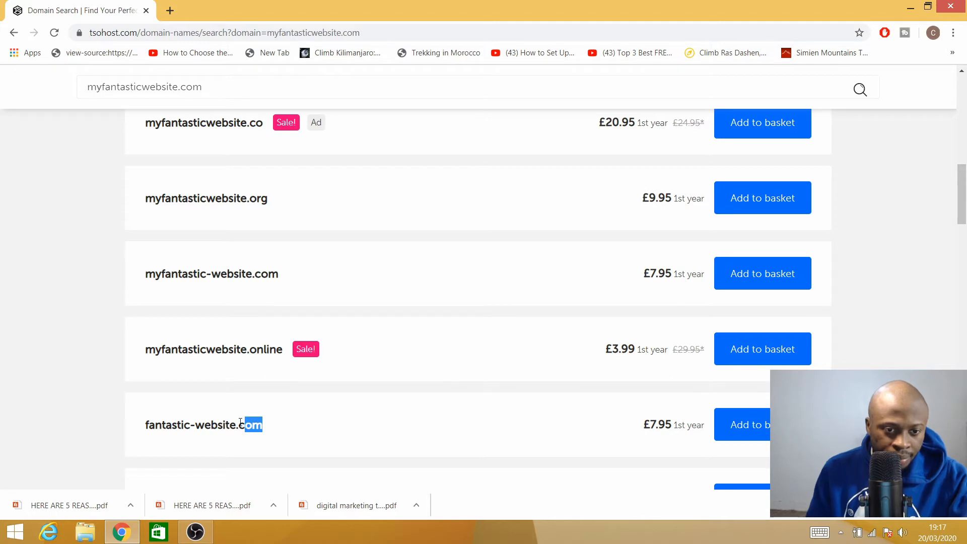
{"action": "left_click", "coordinate": [241, 421]}
{"action": "left_click_drag", "start_coordinate": [259, 420], "coordinate": [264, 424]}
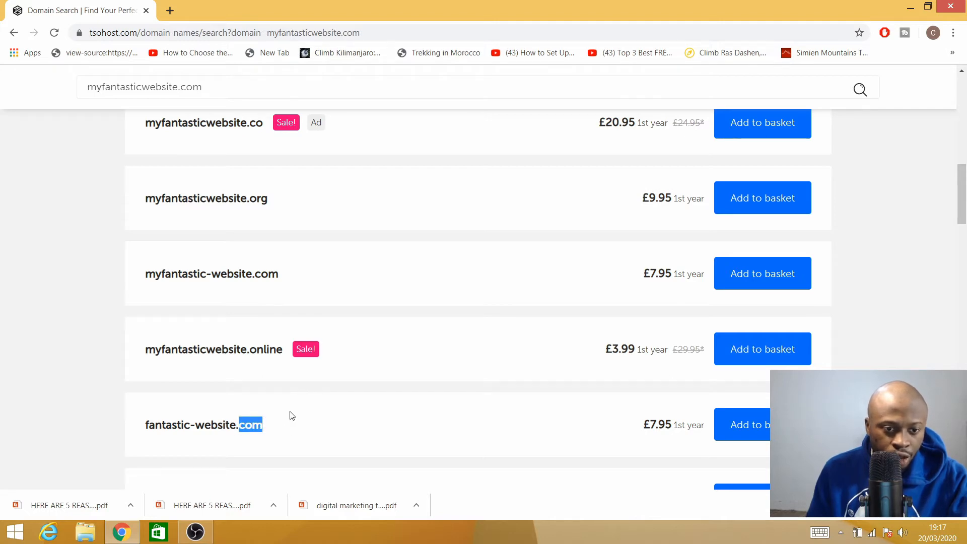
{"action": "scroll", "coordinate": [291, 415], "scroll_direction": "down", "scroll_amount": 5}
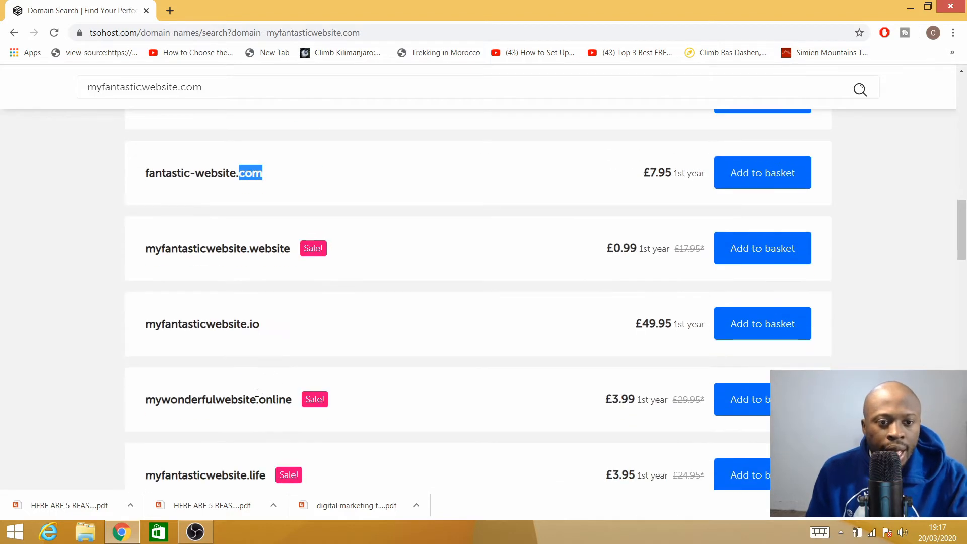
{"action": "left_click", "coordinate": [269, 332]}
{"action": "scroll", "coordinate": [275, 439], "scroll_direction": "down", "scroll_amount": 7}
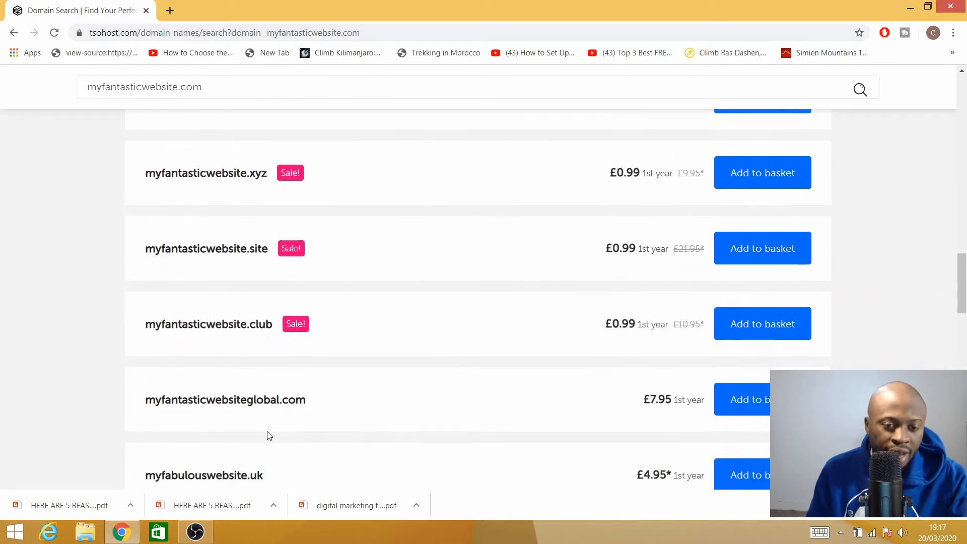
{"action": "scroll", "coordinate": [267, 352], "scroll_direction": "up", "scroll_amount": 7}
{"action": "scroll", "coordinate": [270, 346], "scroll_direction": "up", "scroll_amount": 10}
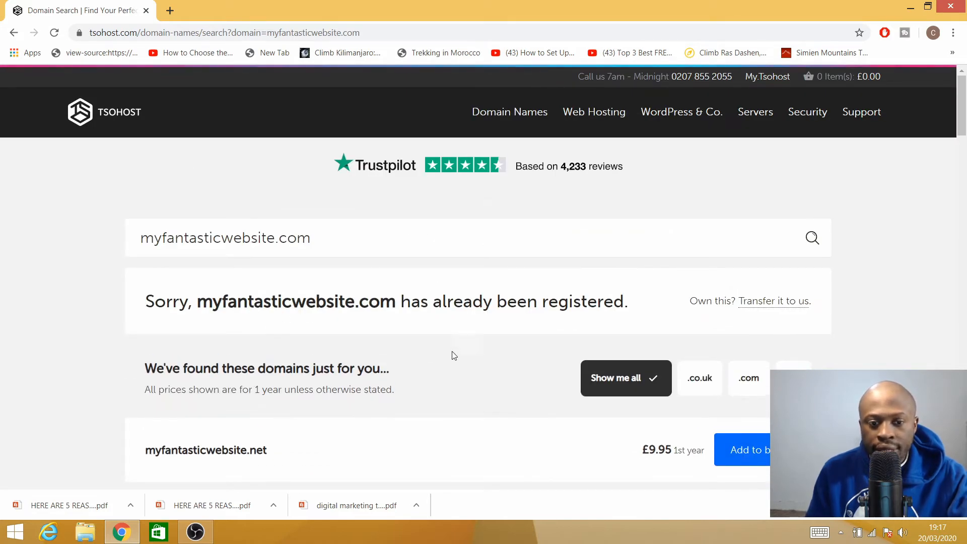
{"action": "scroll", "coordinate": [454, 355], "scroll_direction": "down", "scroll_amount": 5}
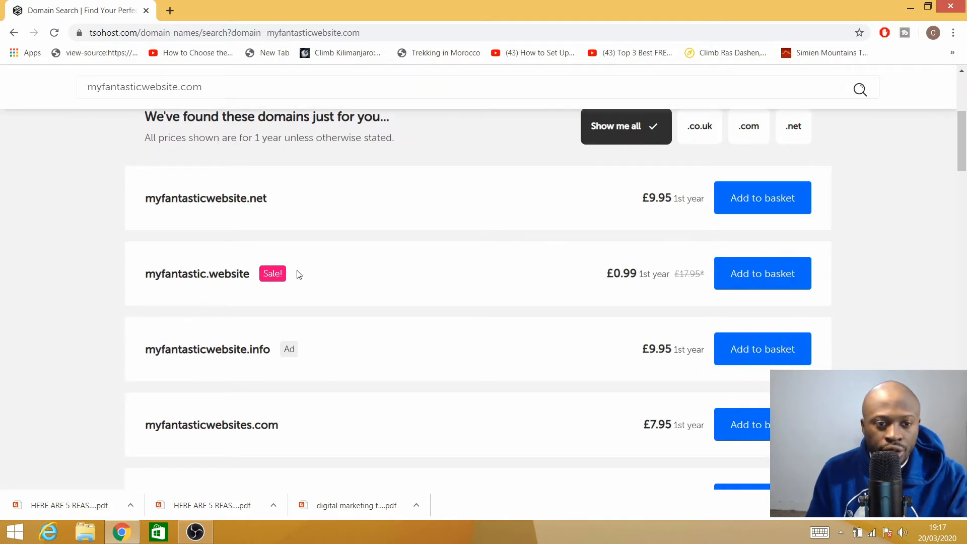
- Add myfantastic.website to the basket and check the basket overview
{"action": "left_click", "coordinate": [741, 280]}
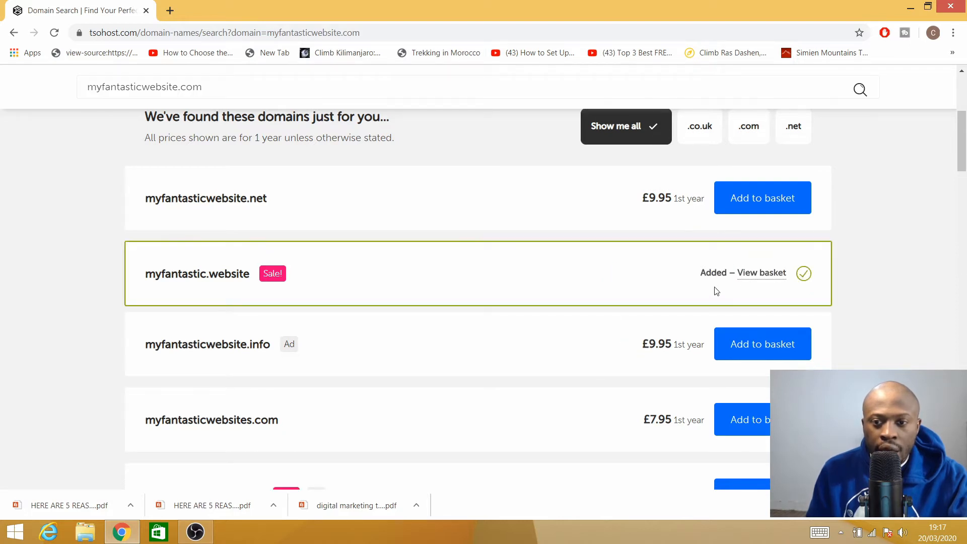
{"action": "scroll", "coordinate": [705, 297], "scroll_direction": "up", "scroll_amount": 1}
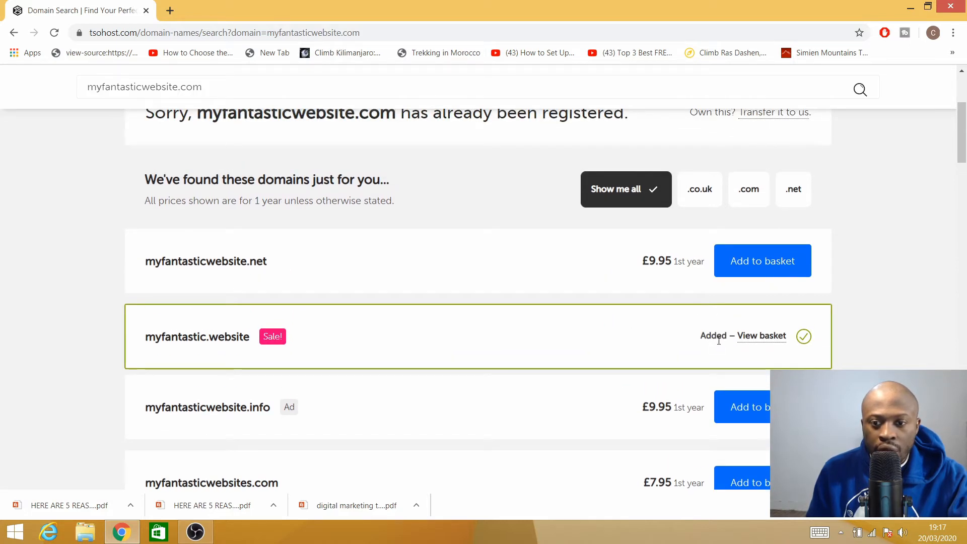
{"action": "left_click", "coordinate": [757, 336]}
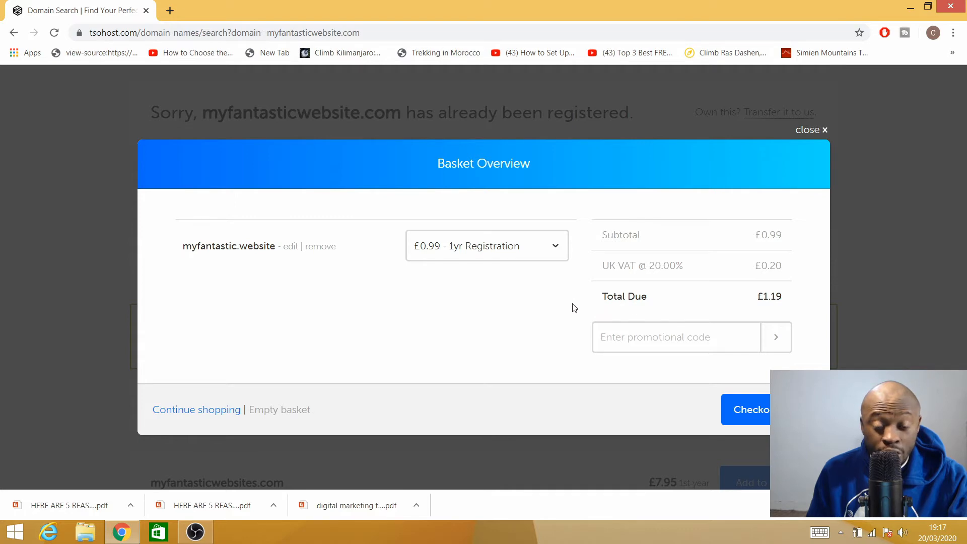
{"action": "left_click", "coordinate": [817, 132]}
{"action": "scroll", "coordinate": [347, 356], "scroll_direction": "down", "scroll_amount": 5}
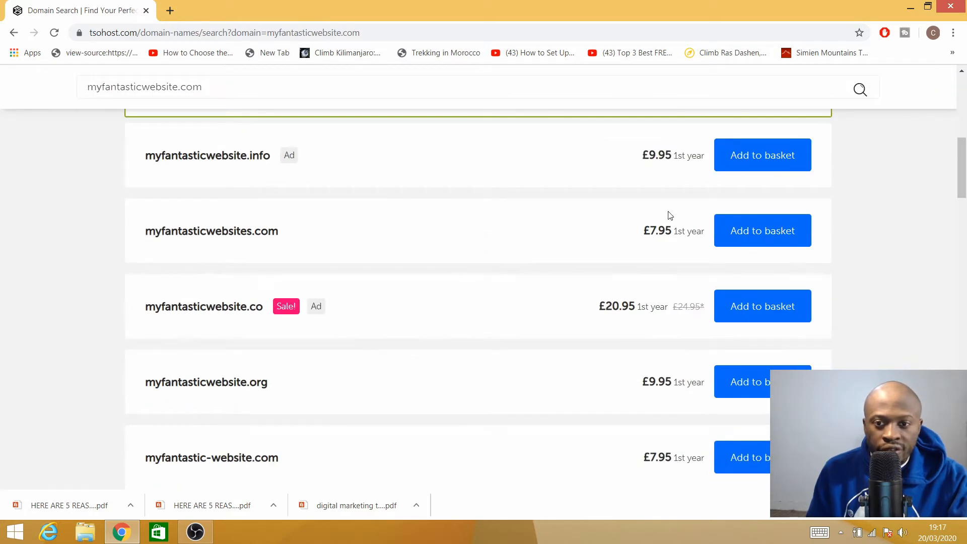
- Add myfantasticwebsites.com and remove myfantastic.website from the basket
{"action": "left_click", "coordinate": [739, 246]}
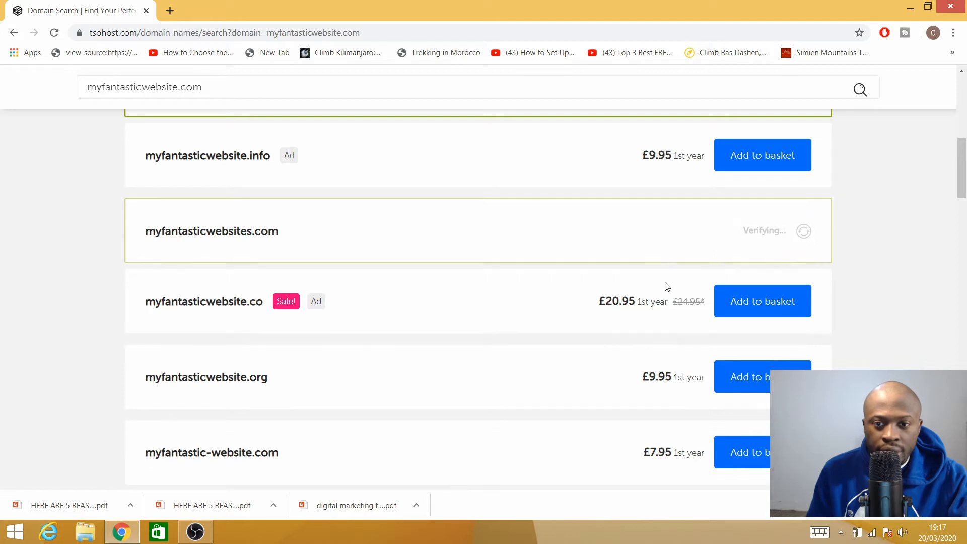
{"action": "left_click", "coordinate": [774, 233]}
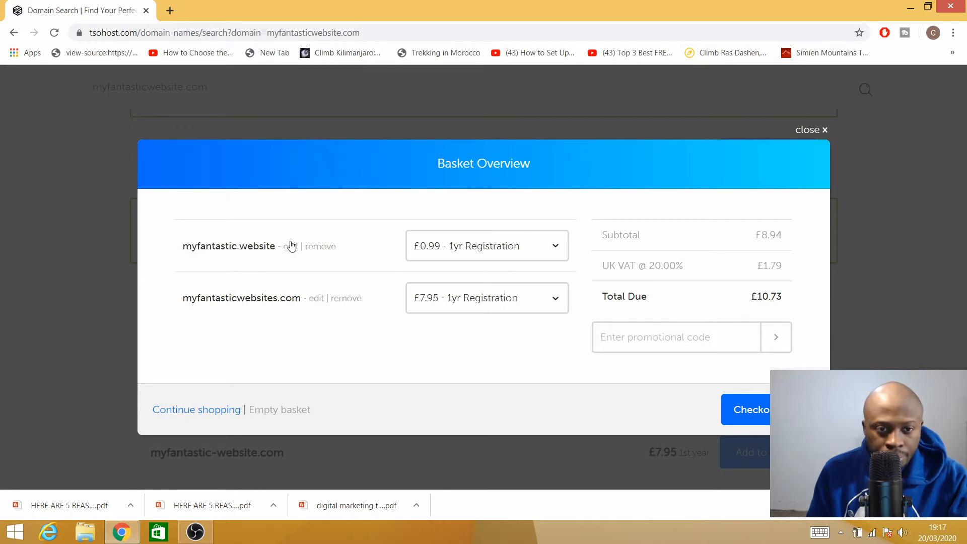
{"action": "left_click", "coordinate": [320, 247]}
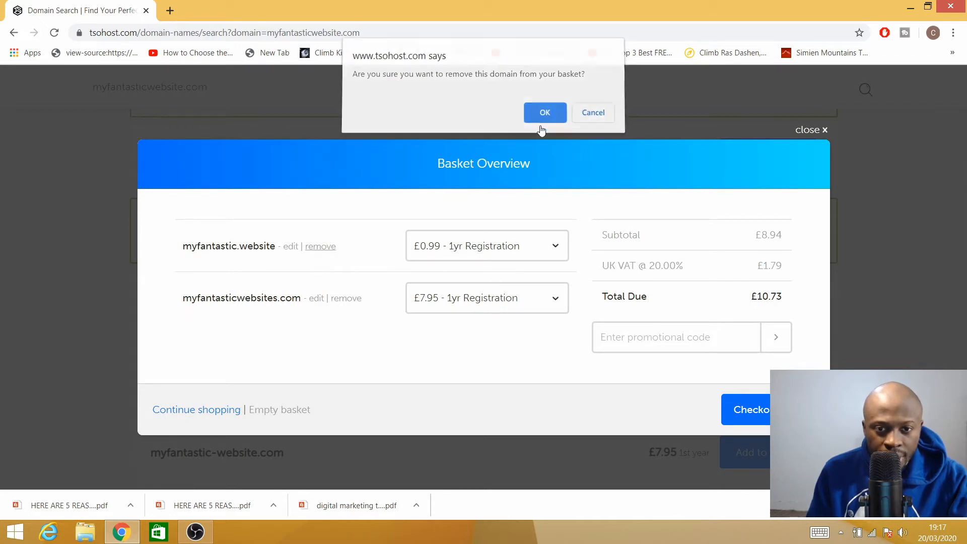
{"action": "left_click", "coordinate": [537, 116]}
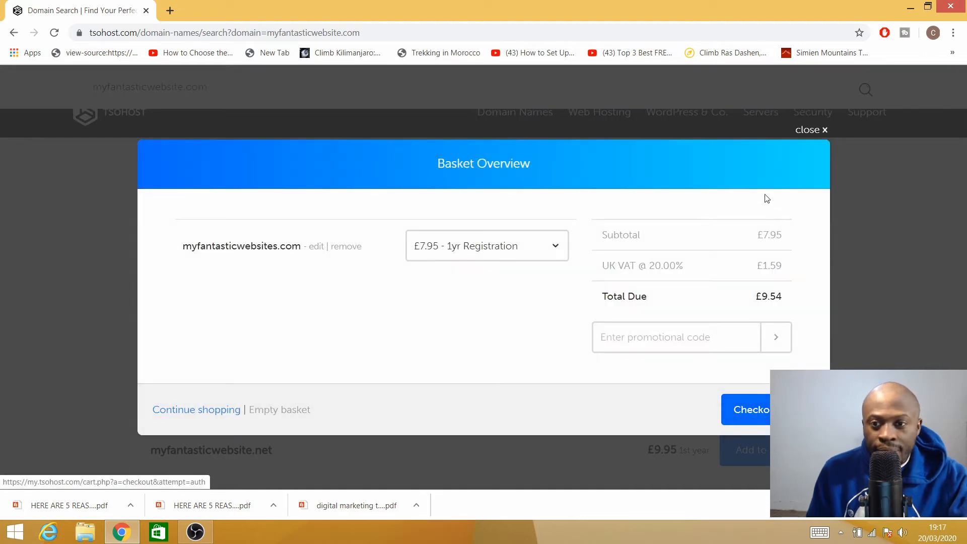
{"action": "left_click", "coordinate": [810, 130]}
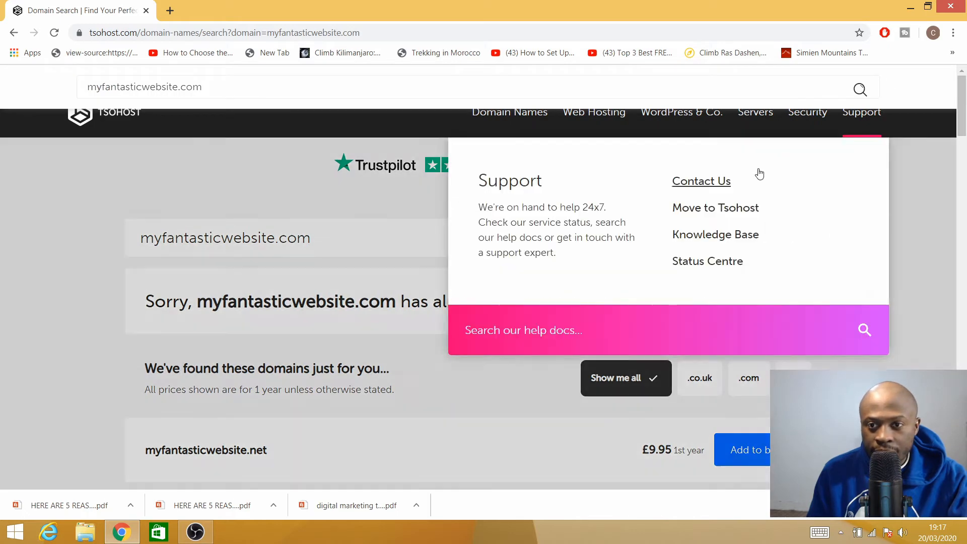
- Open WordPress Hosting from the WordPress & Co. navigation menu
{"action": "scroll", "coordinate": [442, 308], "scroll_direction": "down", "scroll_amount": 9}
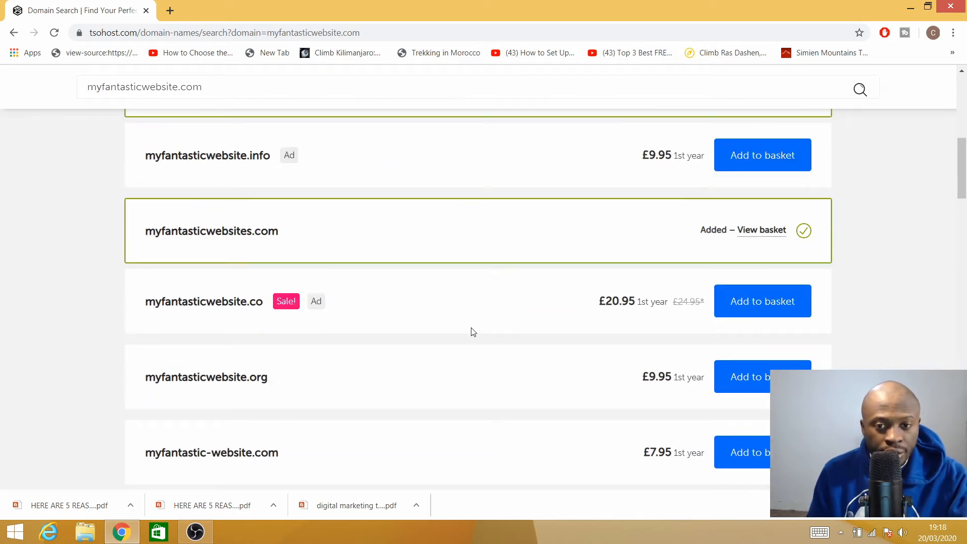
{"action": "scroll", "coordinate": [172, 274], "scroll_direction": "up", "scroll_amount": 9}
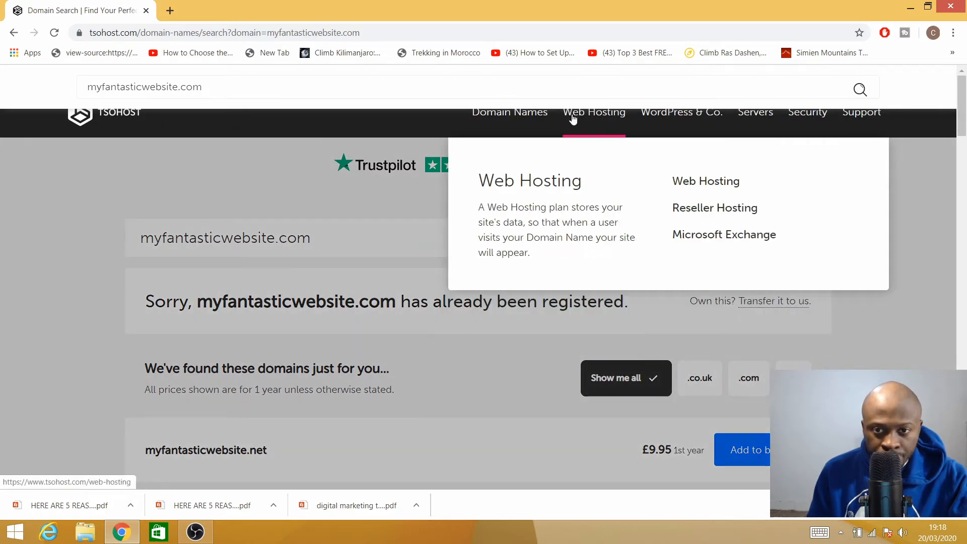
{"action": "mouse_move", "coordinate": [667, 116]}
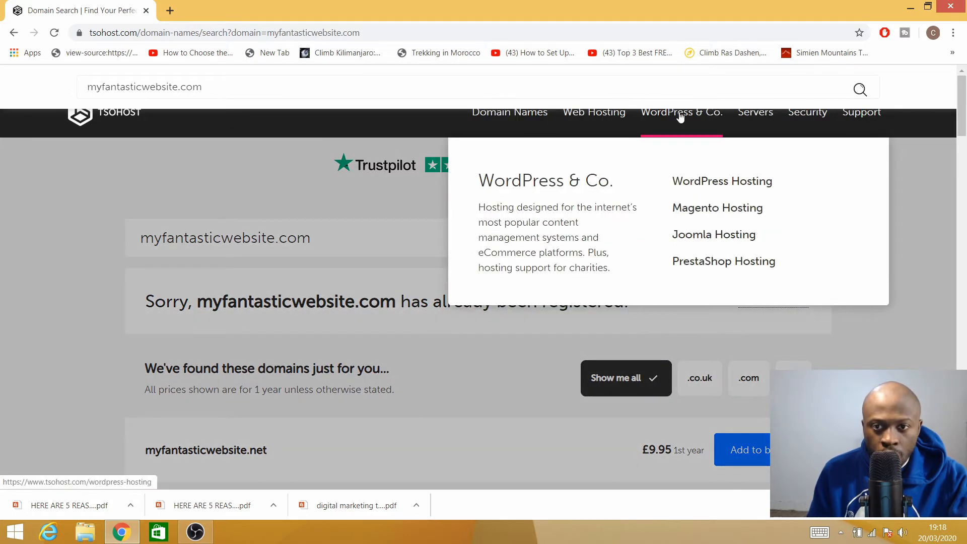
{"action": "left_click", "coordinate": [714, 187]}
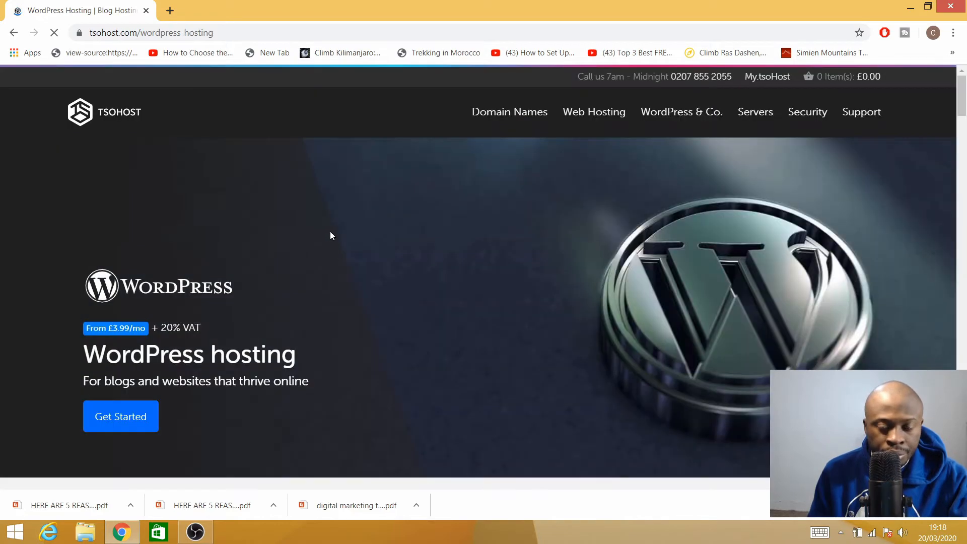
{"action": "scroll", "coordinate": [366, 233], "scroll_direction": "down", "scroll_amount": 20}
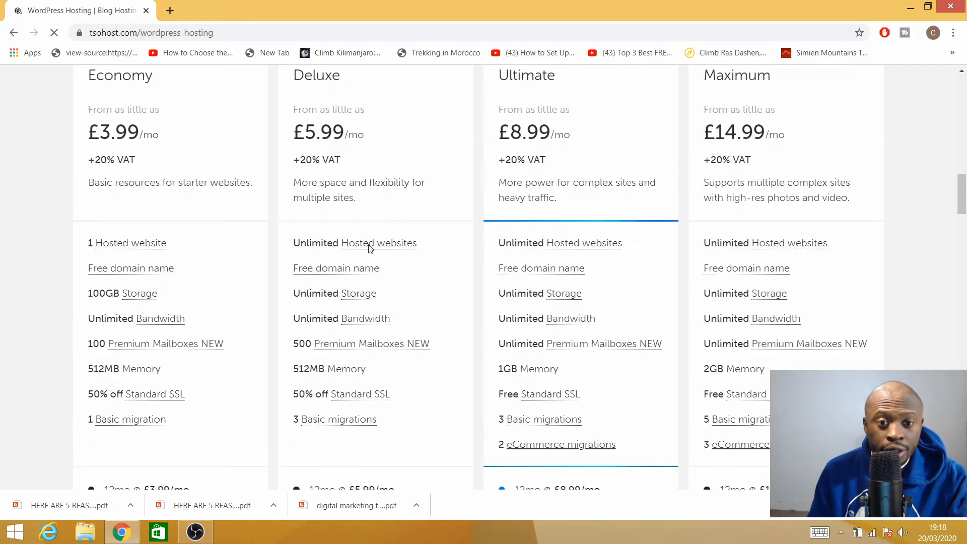
{"action": "scroll", "coordinate": [302, 253], "scroll_direction": "up", "scroll_amount": 10}
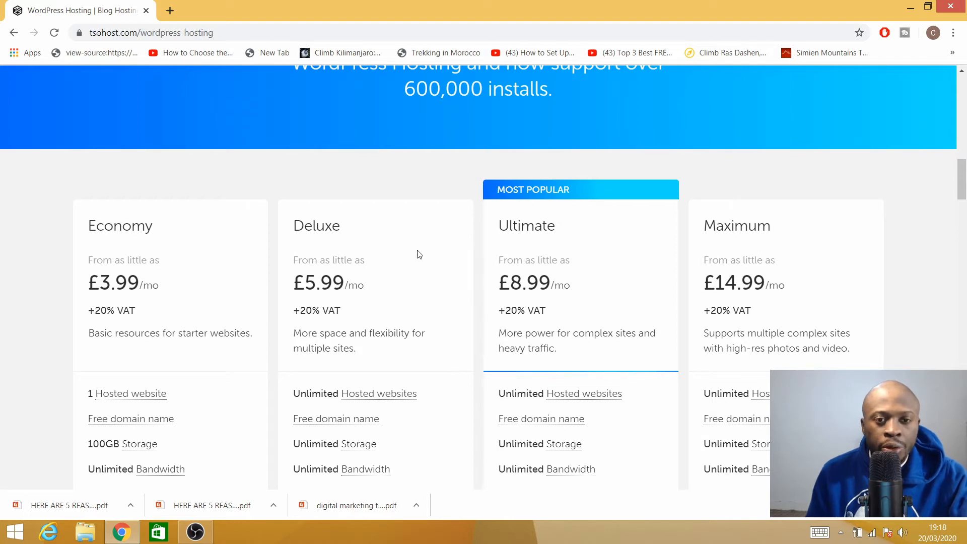
{"action": "scroll", "coordinate": [417, 255], "scroll_direction": "up", "scroll_amount": 15}
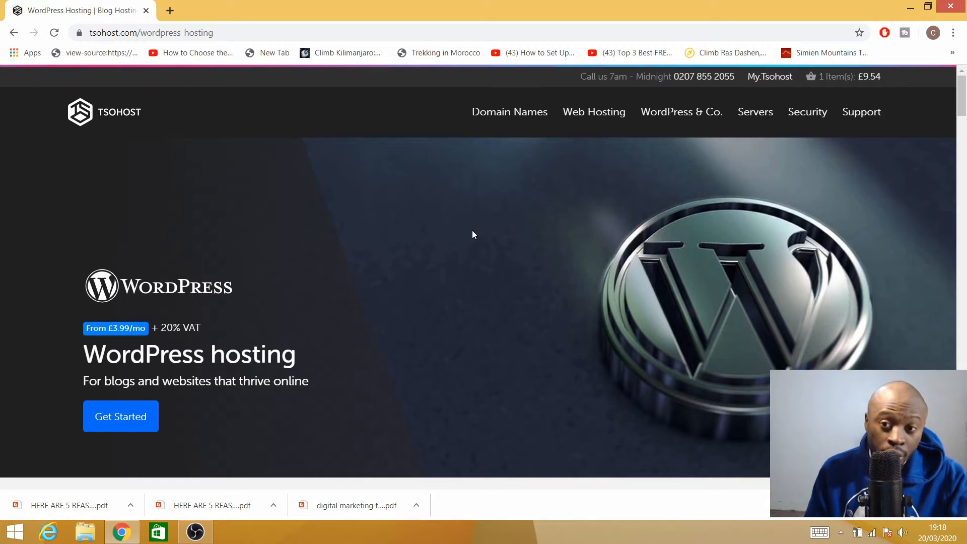
{"action": "mouse_move", "coordinate": [850, 115]}
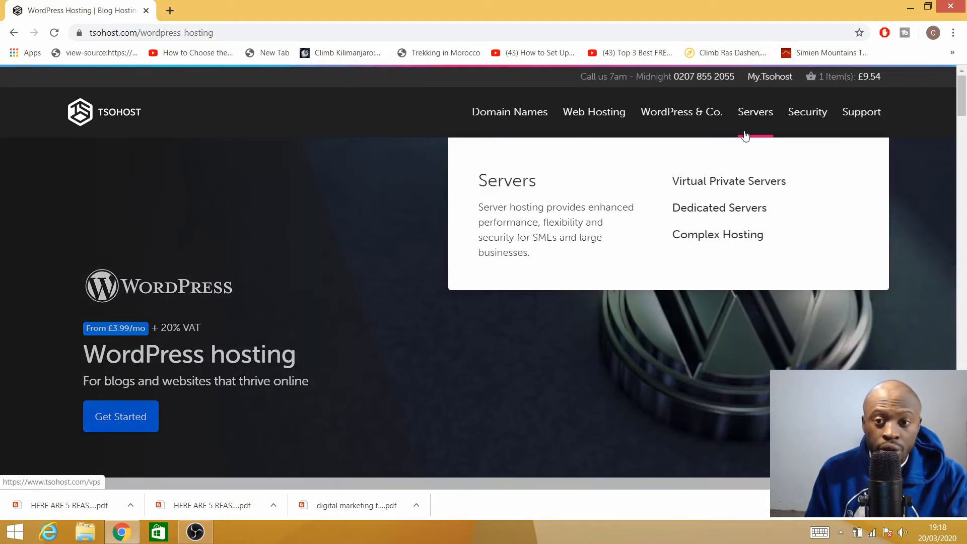
{"action": "scroll", "coordinate": [377, 232], "scroll_direction": "down", "scroll_amount": 5}
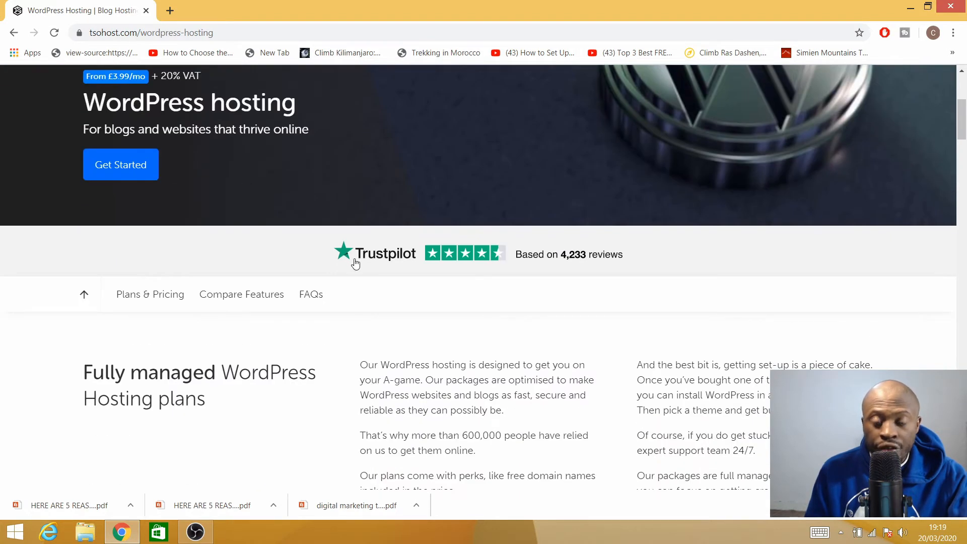
{"action": "scroll", "coordinate": [353, 267], "scroll_direction": "up", "scroll_amount": 5}
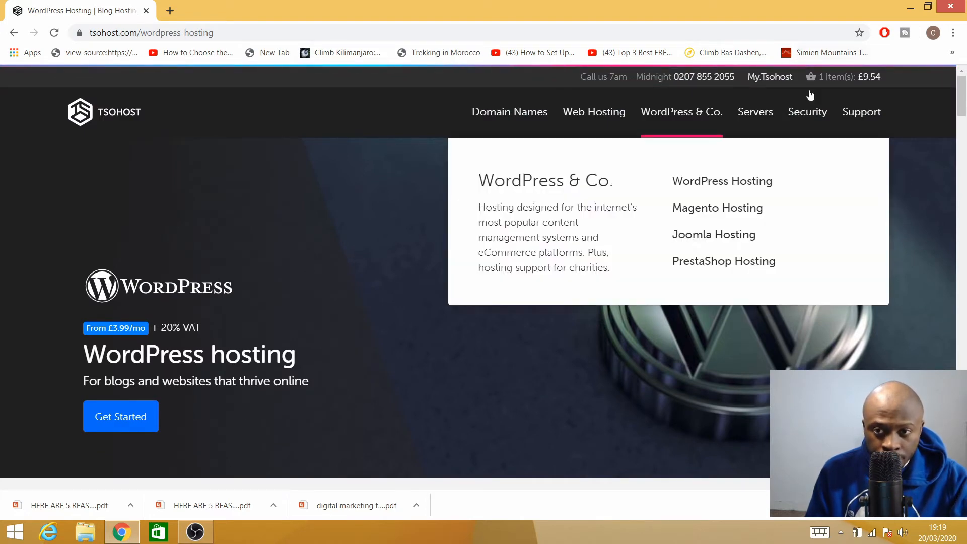
{"action": "scroll", "coordinate": [259, 226], "scroll_direction": "down", "scroll_amount": 6}
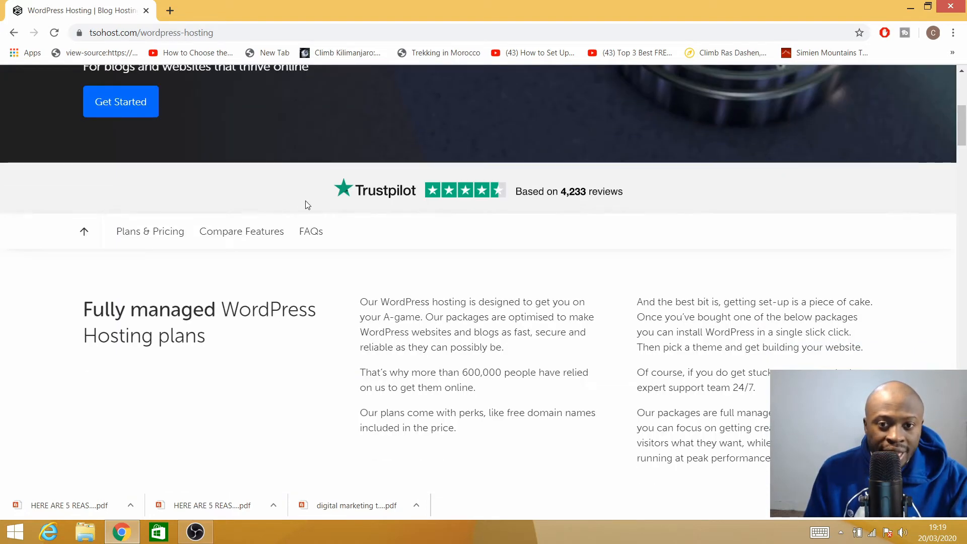
{"action": "scroll", "coordinate": [275, 221], "scroll_direction": "down", "scroll_amount": 7}
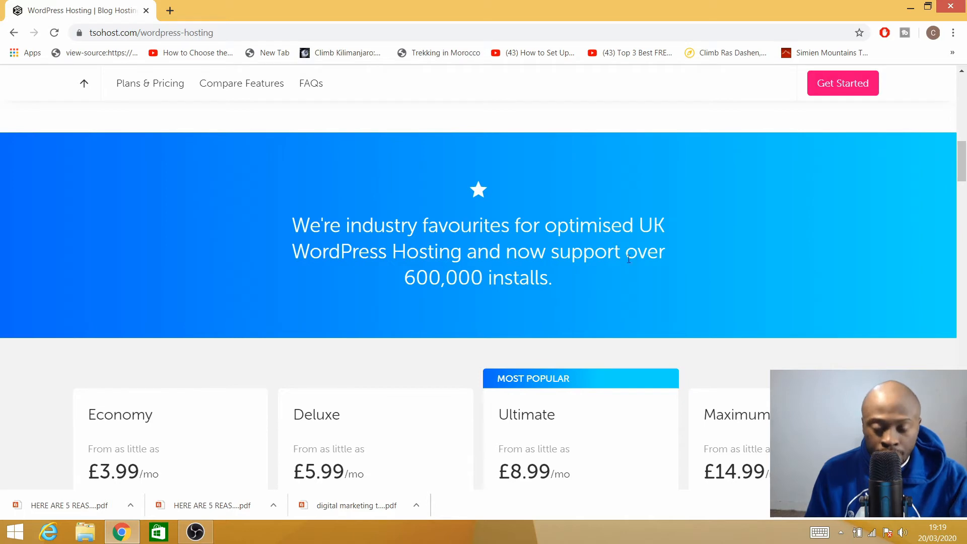
{"action": "scroll", "coordinate": [487, 293], "scroll_direction": "down", "scroll_amount": 5}
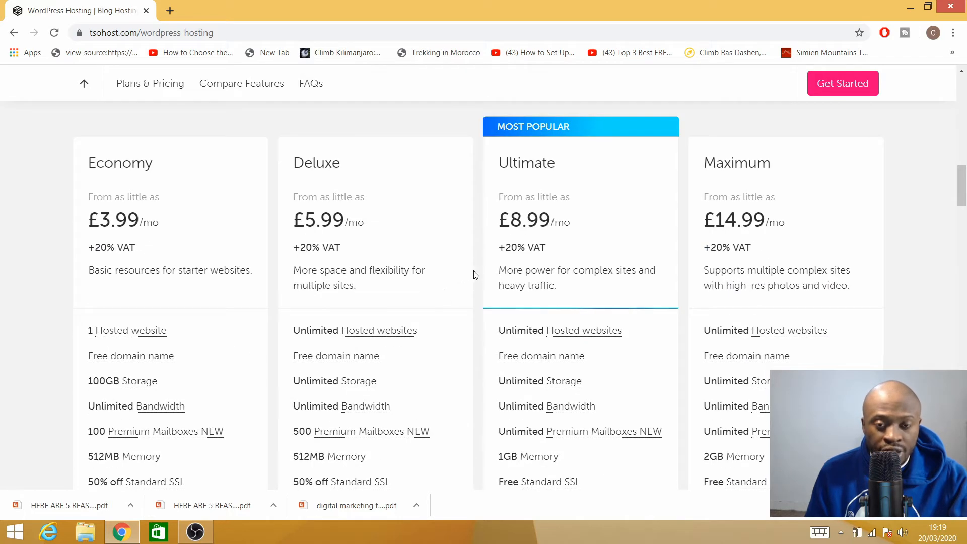
{"action": "scroll", "coordinate": [476, 275], "scroll_direction": "up", "scroll_amount": 5}
{"action": "scroll", "coordinate": [450, 271], "scroll_direction": "up", "scroll_amount": 10}
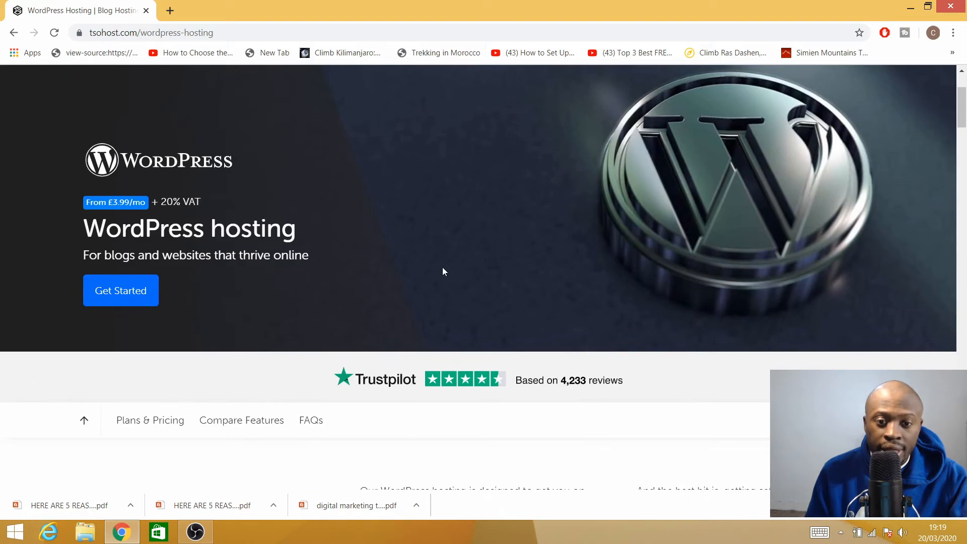
{"action": "scroll", "coordinate": [493, 383], "scroll_direction": "down", "scroll_amount": 10}
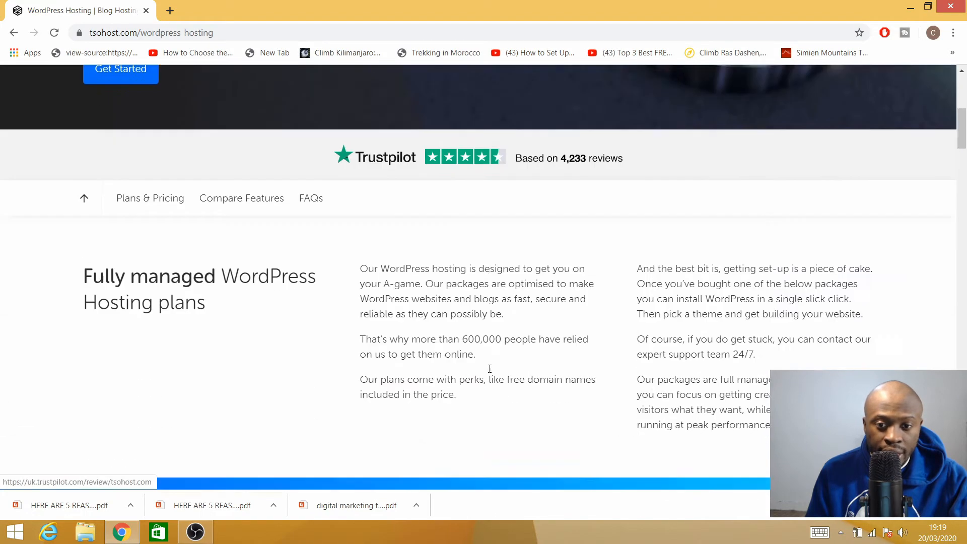
{"action": "scroll", "coordinate": [485, 343], "scroll_direction": "down", "scroll_amount": 5}
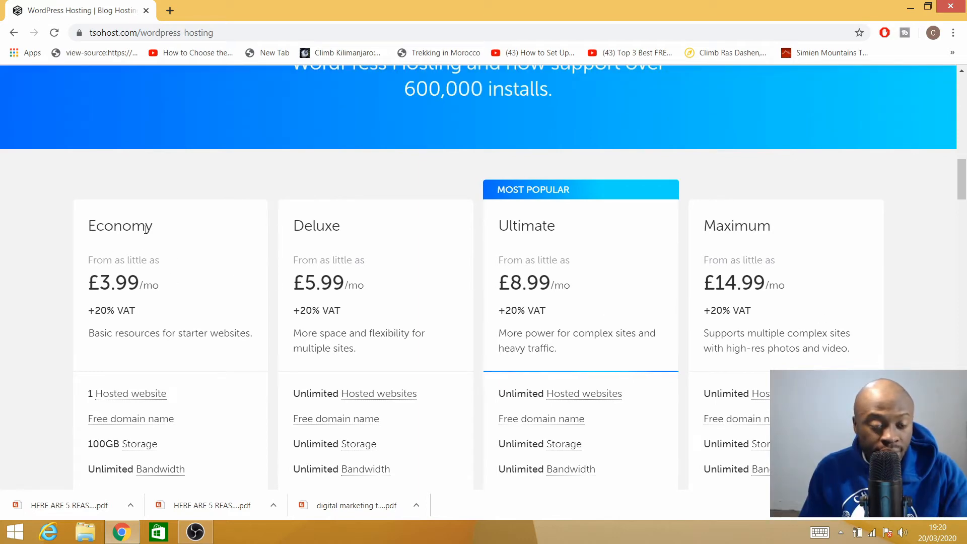
{"action": "scroll", "coordinate": [131, 291], "scroll_direction": "down", "scroll_amount": 3}
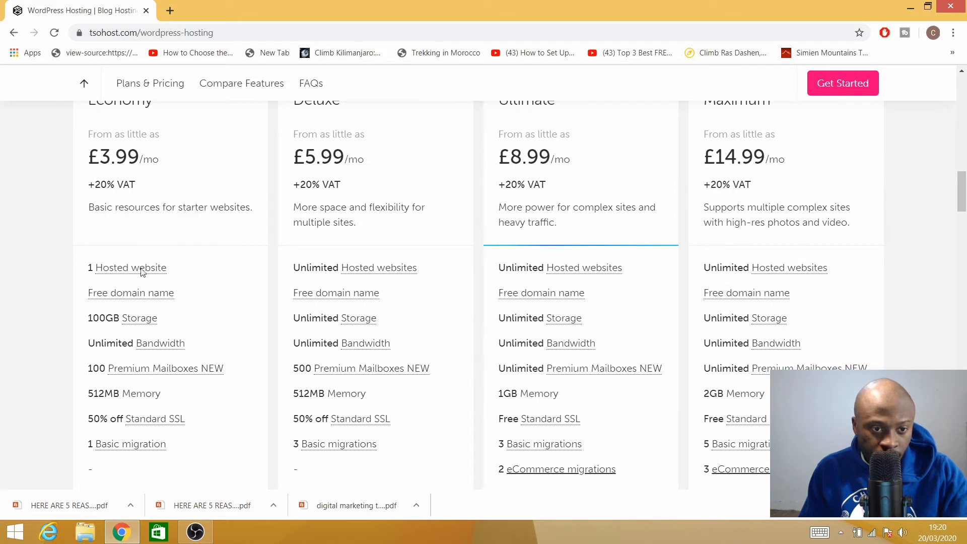
{"action": "scroll", "coordinate": [188, 283], "scroll_direction": "up", "scroll_amount": 1}
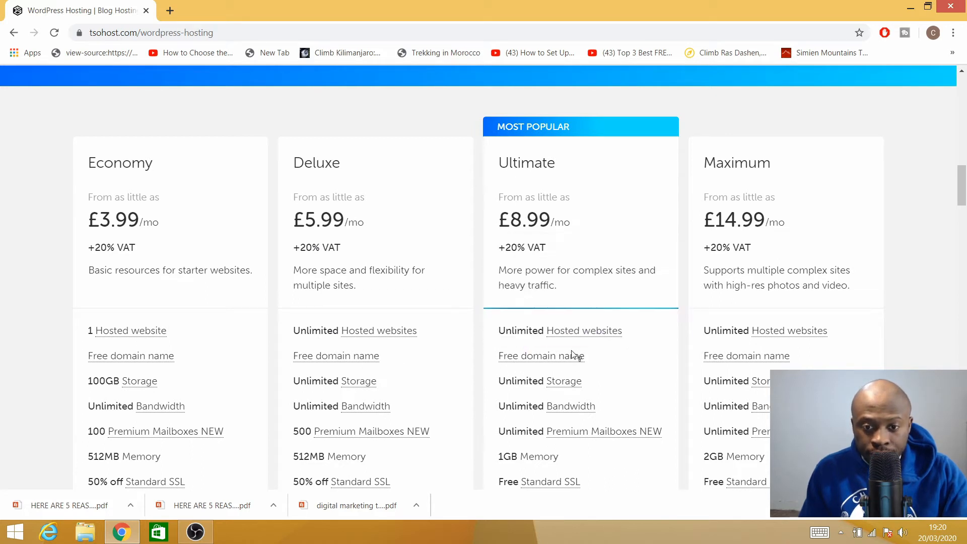
{"action": "scroll", "coordinate": [608, 359], "scroll_direction": "down", "scroll_amount": 1}
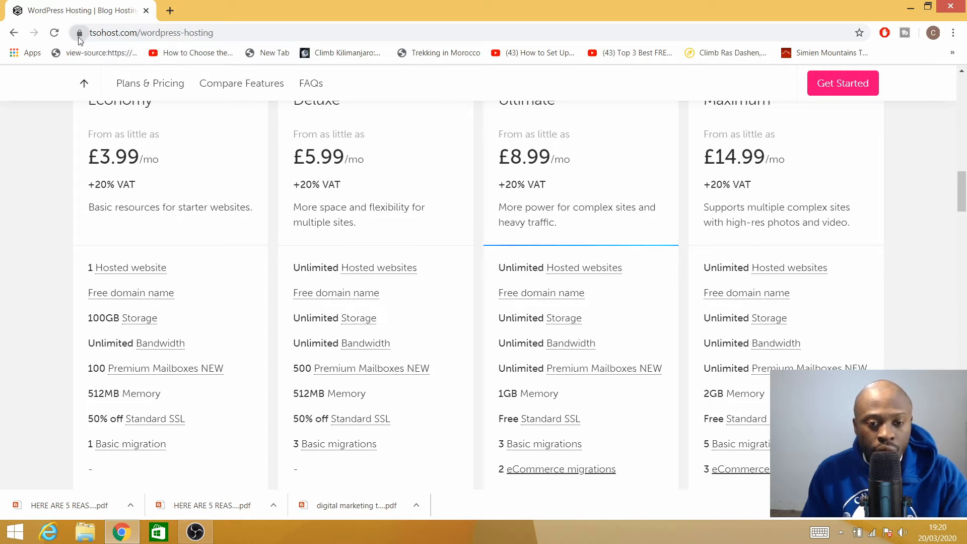
{"action": "scroll", "coordinate": [361, 194], "scroll_direction": "up", "scroll_amount": 1}
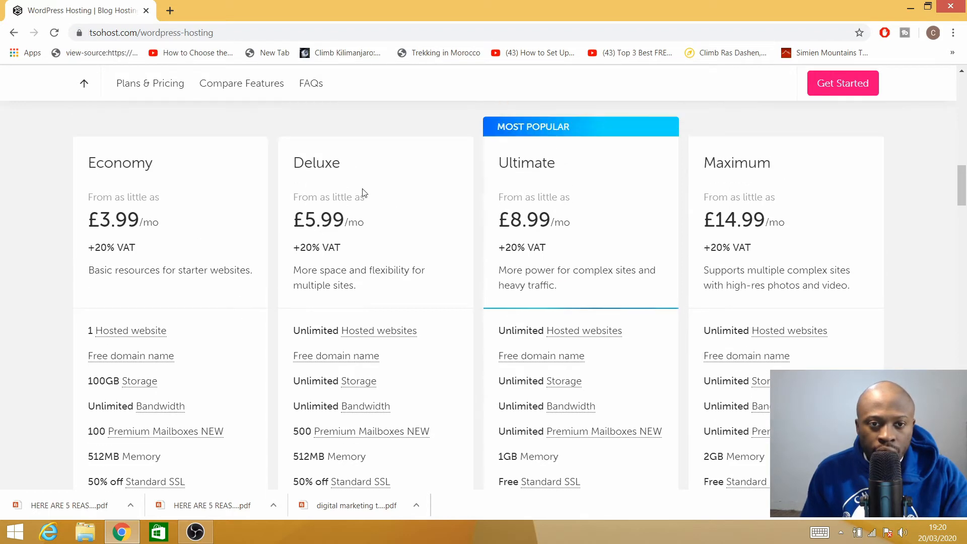
{"action": "scroll", "coordinate": [341, 216], "scroll_direction": "up", "scroll_amount": 2}
{"action": "scroll", "coordinate": [355, 240], "scroll_direction": "down", "scroll_amount": 3}
{"action": "scroll", "coordinate": [356, 240], "scroll_direction": "down", "scroll_amount": 3}
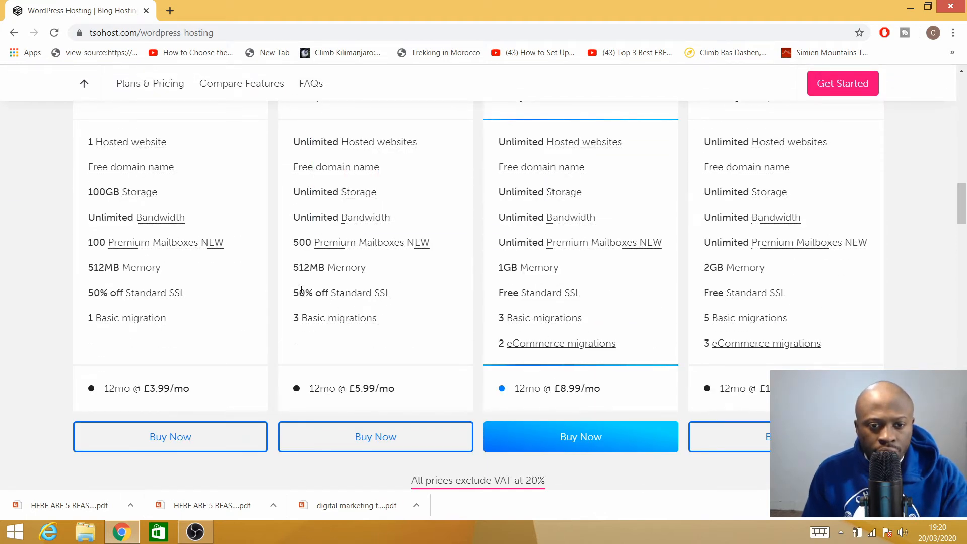
{"action": "scroll", "coordinate": [506, 296], "scroll_direction": "up", "scroll_amount": 5}
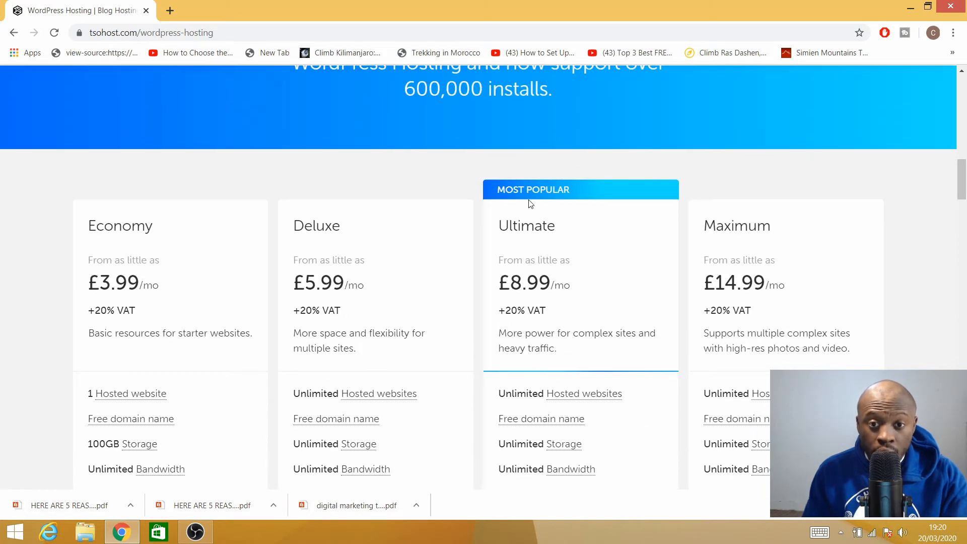
{"action": "scroll", "coordinate": [552, 216], "scroll_direction": "down", "scroll_amount": 4}
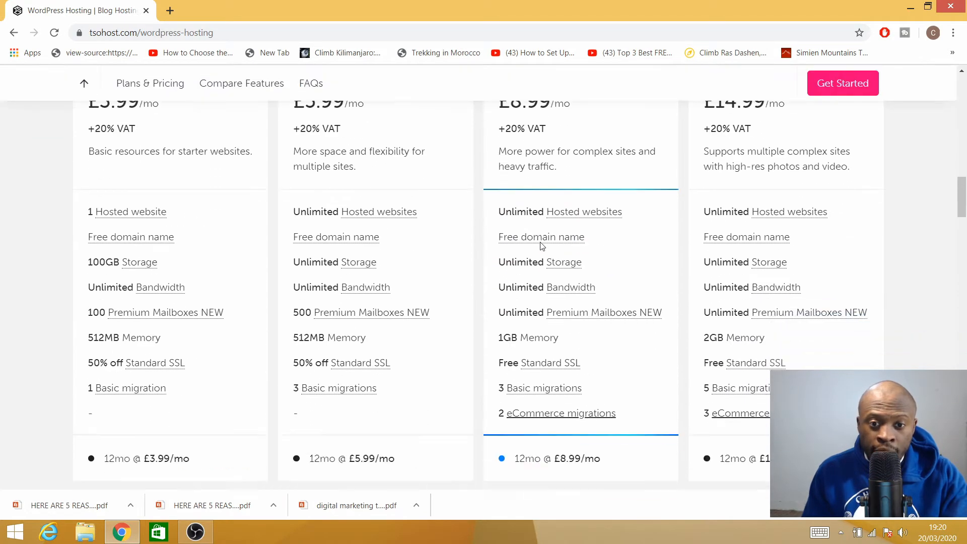
{"action": "mouse_move", "coordinate": [576, 361]}
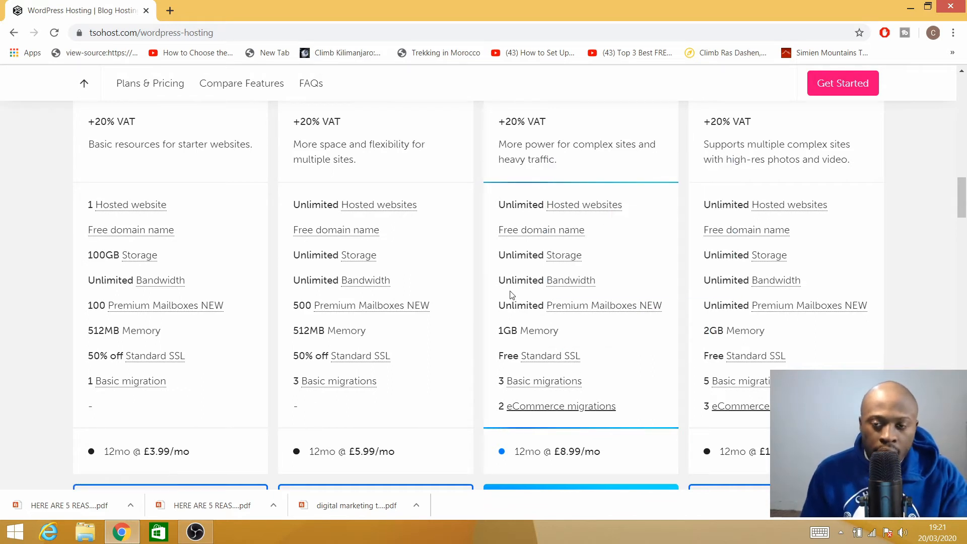
{"action": "scroll", "coordinate": [534, 249], "scroll_direction": "up", "scroll_amount": 3}
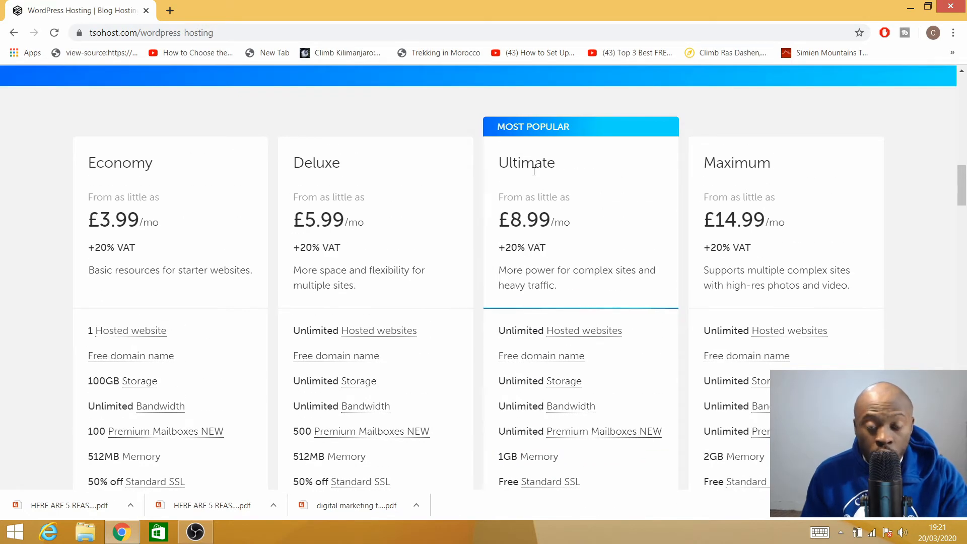
{"action": "scroll", "coordinate": [559, 227], "scroll_direction": "down", "scroll_amount": 4}
{"action": "scroll", "coordinate": [563, 230], "scroll_direction": "up", "scroll_amount": 4}
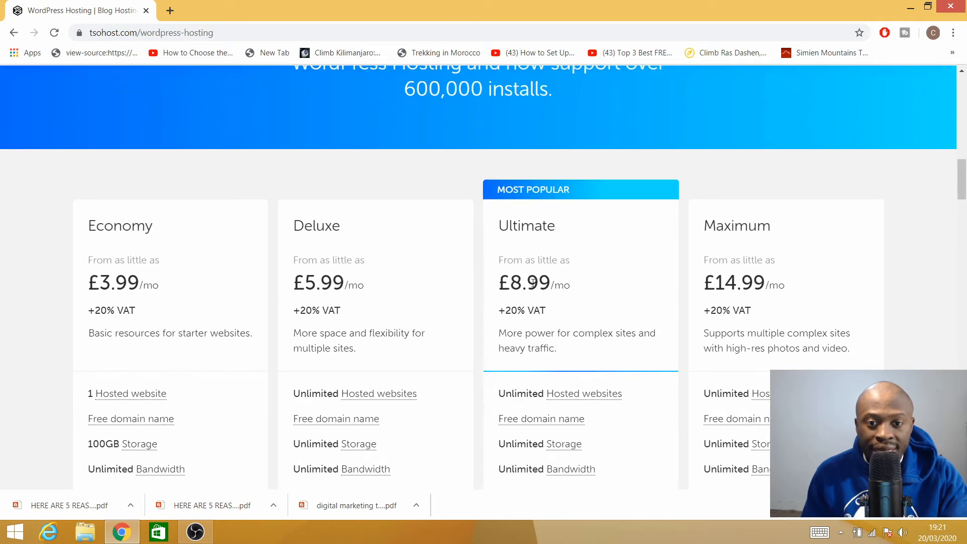
{"action": "scroll", "coordinate": [562, 231], "scroll_direction": "down", "scroll_amount": 6}
{"action": "scroll", "coordinate": [564, 275], "scroll_direction": "down", "scroll_amount": 1}
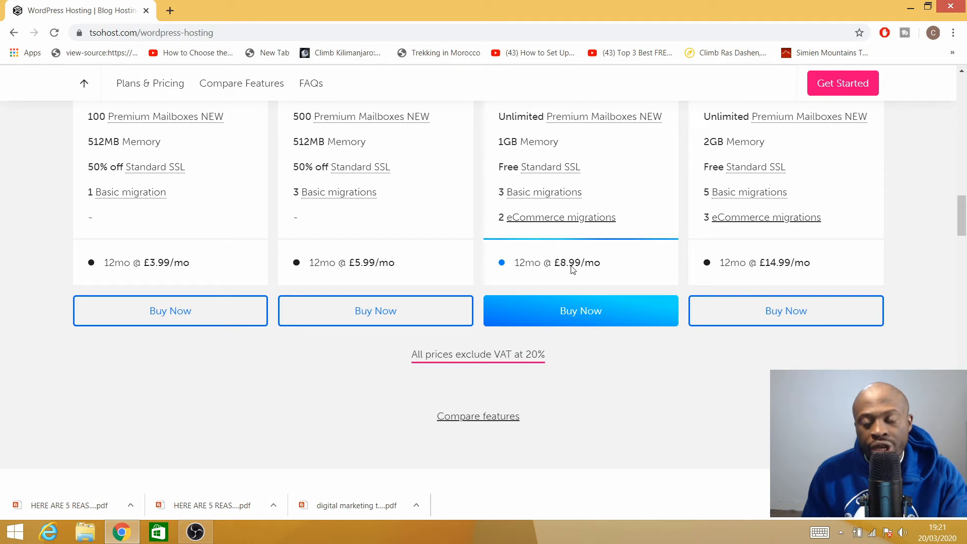
{"action": "scroll", "coordinate": [573, 267], "scroll_direction": "up", "scroll_amount": 3}
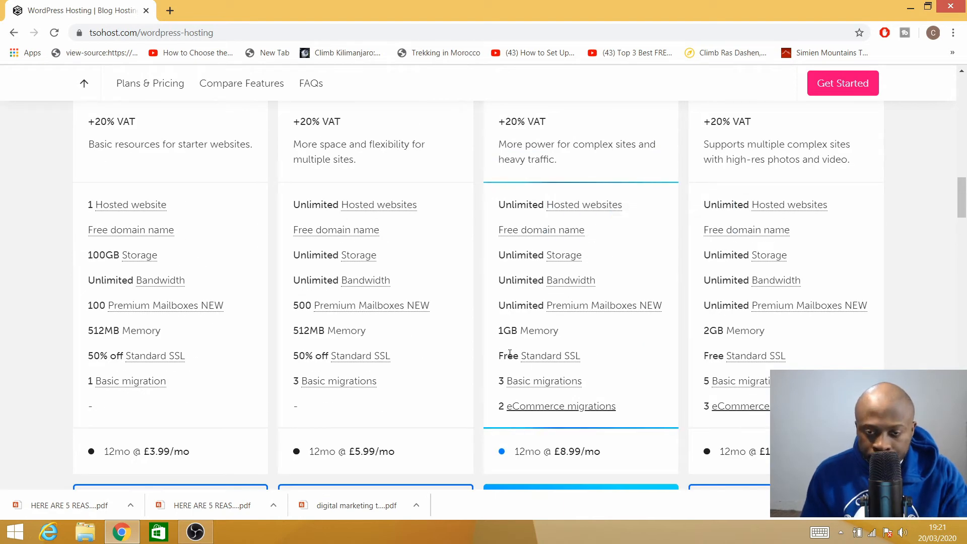
{"action": "mouse_move", "coordinate": [522, 234]}
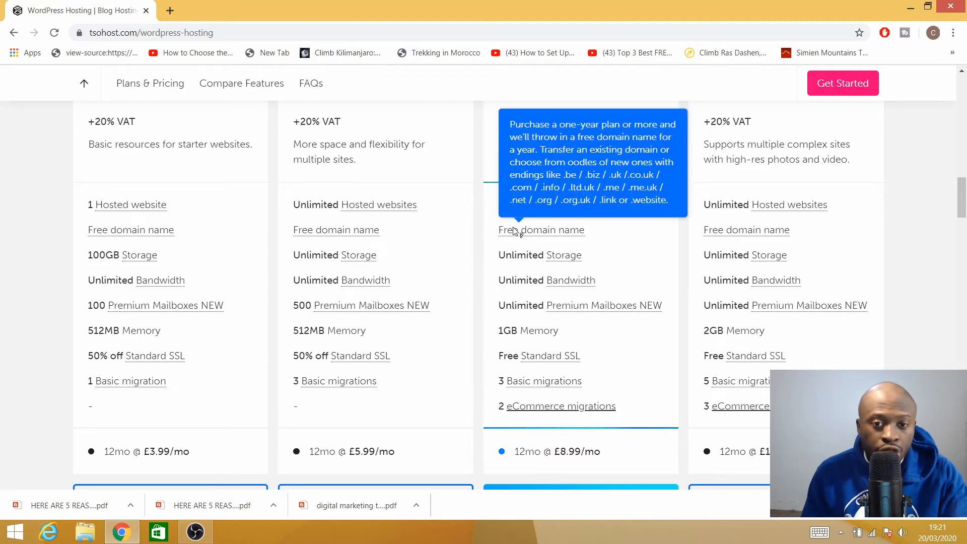
{"action": "scroll", "coordinate": [598, 315], "scroll_direction": "down", "scroll_amount": 2}
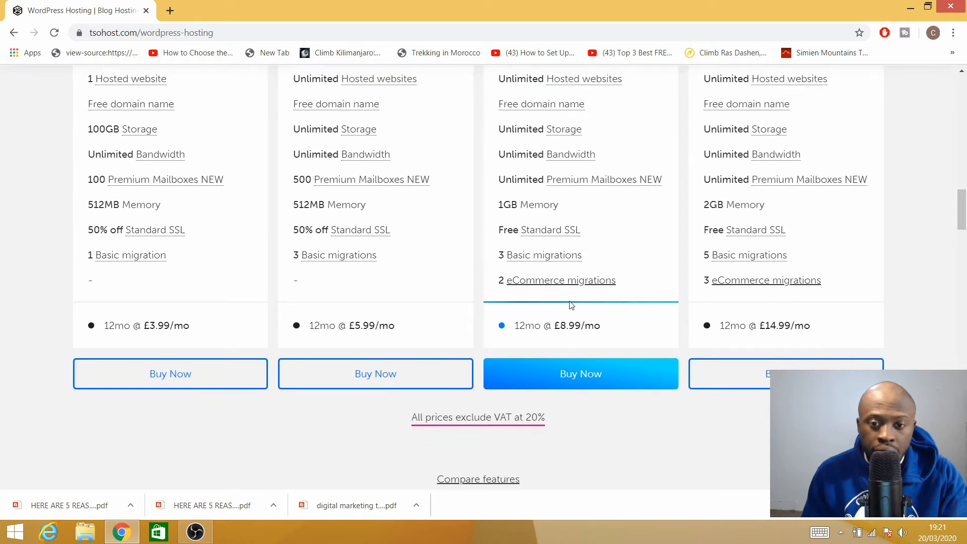
- Buy the Ultimate WordPress plan and enter promo code website2018 in the basket
{"action": "left_click", "coordinate": [568, 379]}
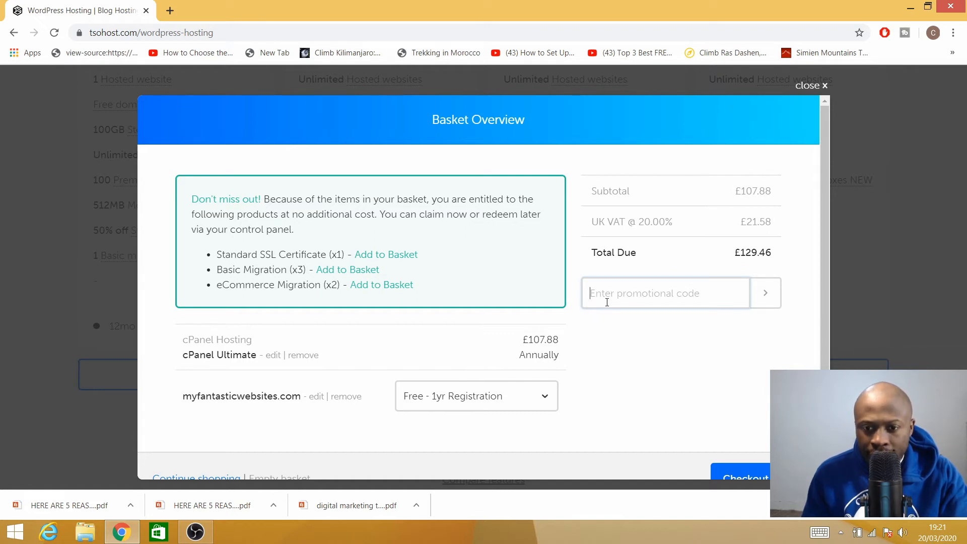
{"action": "type", "text": "we"}
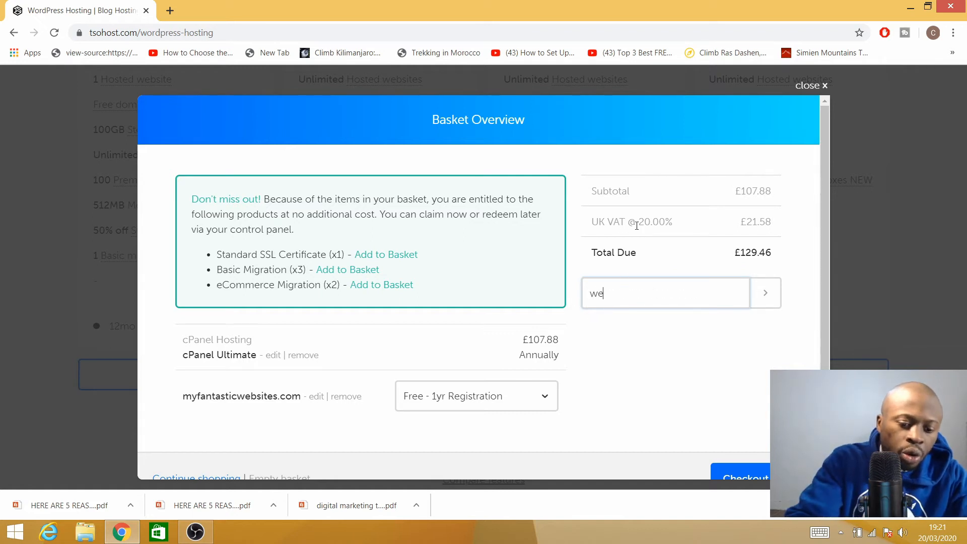
{"action": "type", "text": "bsite"}
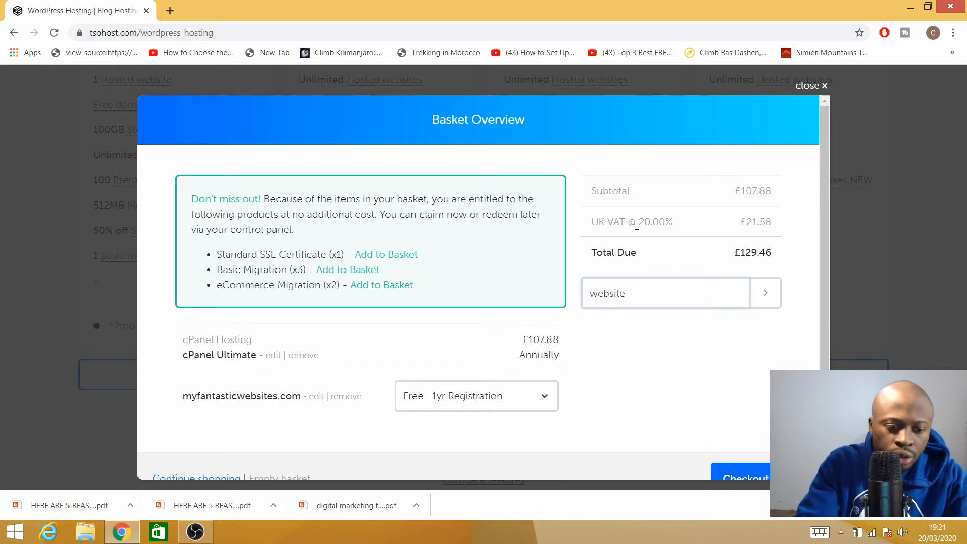
{"action": "type", "text": "2018"}
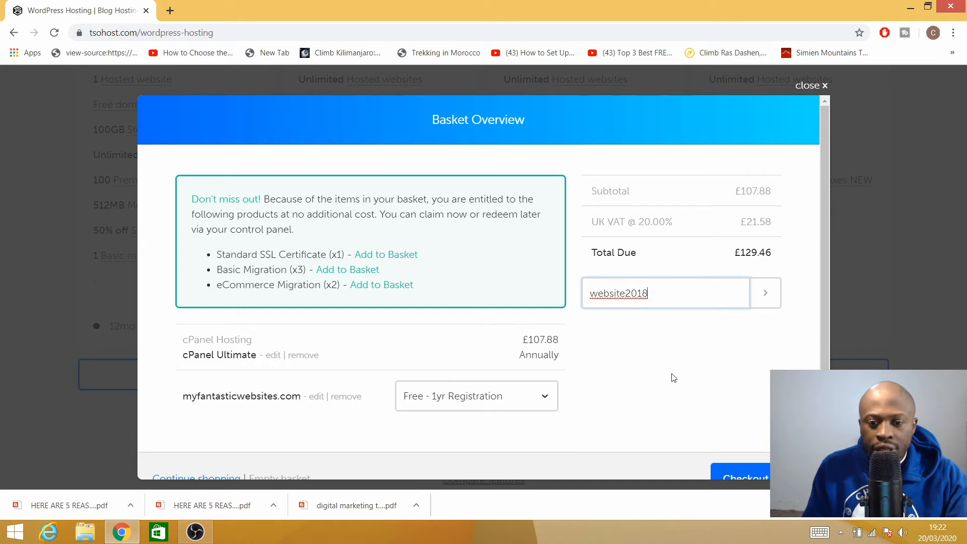
{"action": "scroll", "coordinate": [722, 357], "scroll_direction": "down", "scroll_amount": 1}
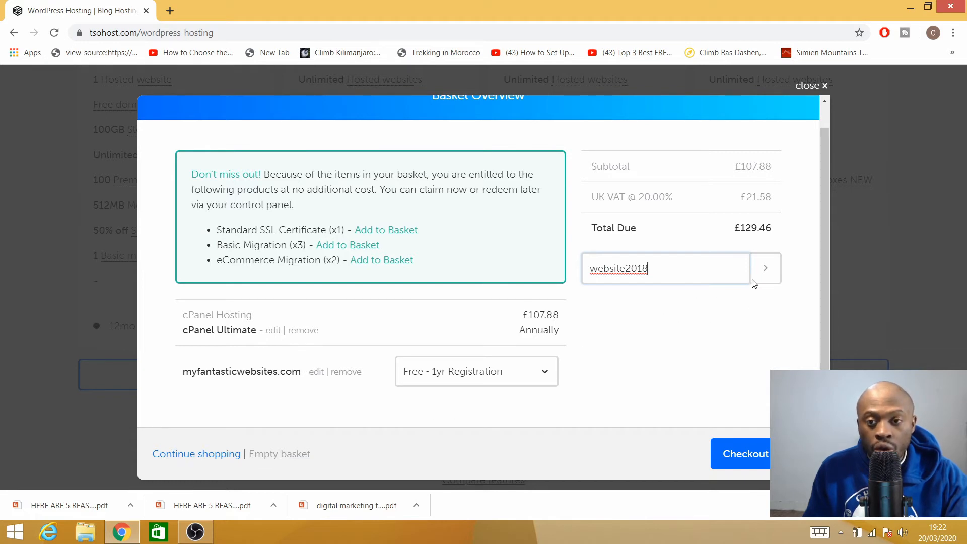
- Close the basket and go to the My.Tsohost sign-in page
{"action": "left_click", "coordinate": [817, 89]}
{"action": "scroll", "coordinate": [661, 210], "scroll_direction": "up", "scroll_amount": 13}
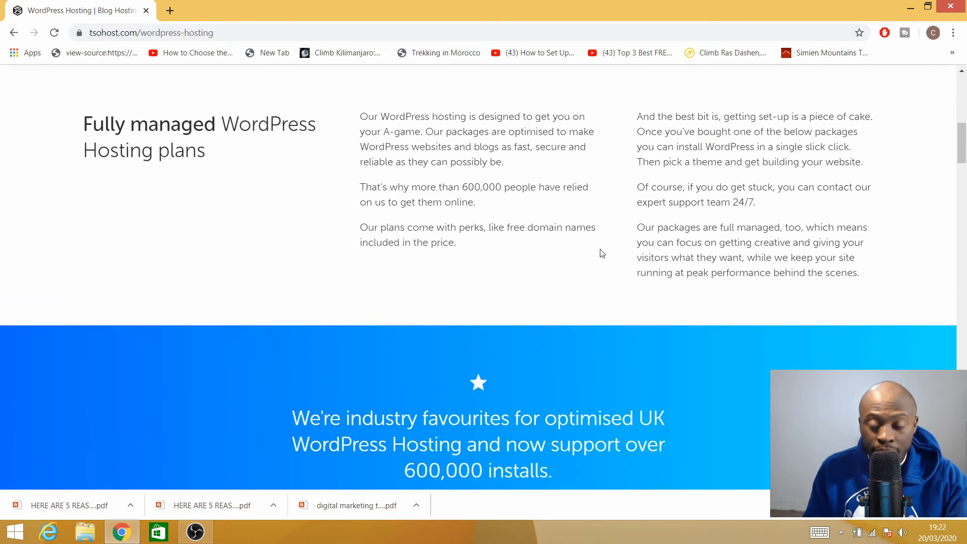
{"action": "scroll", "coordinate": [603, 253], "scroll_direction": "up", "scroll_amount": 10}
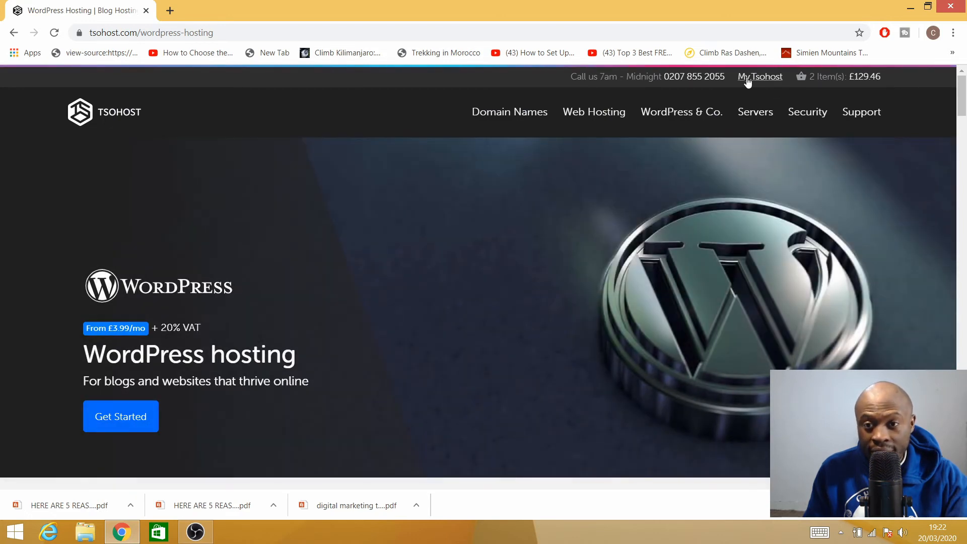
{"action": "left_click", "coordinate": [720, 110]}
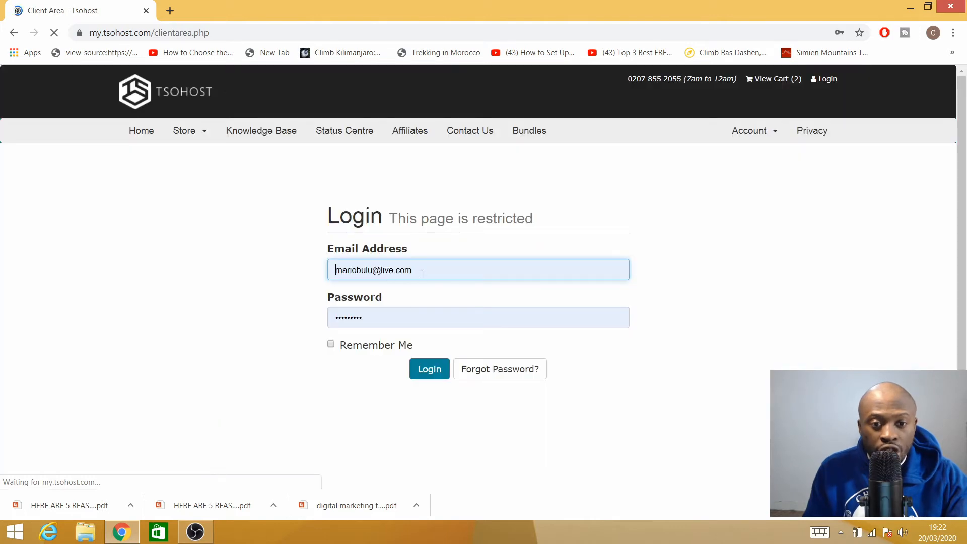
- Sign in with the saved account email and the account password
{"action": "left_click", "coordinate": [422, 274]}
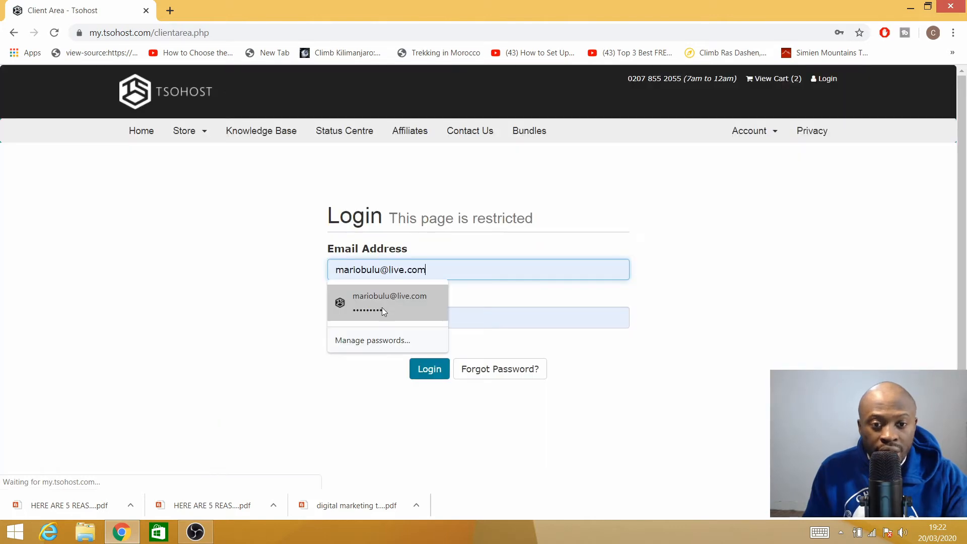
{"action": "left_click", "coordinate": [488, 318]}
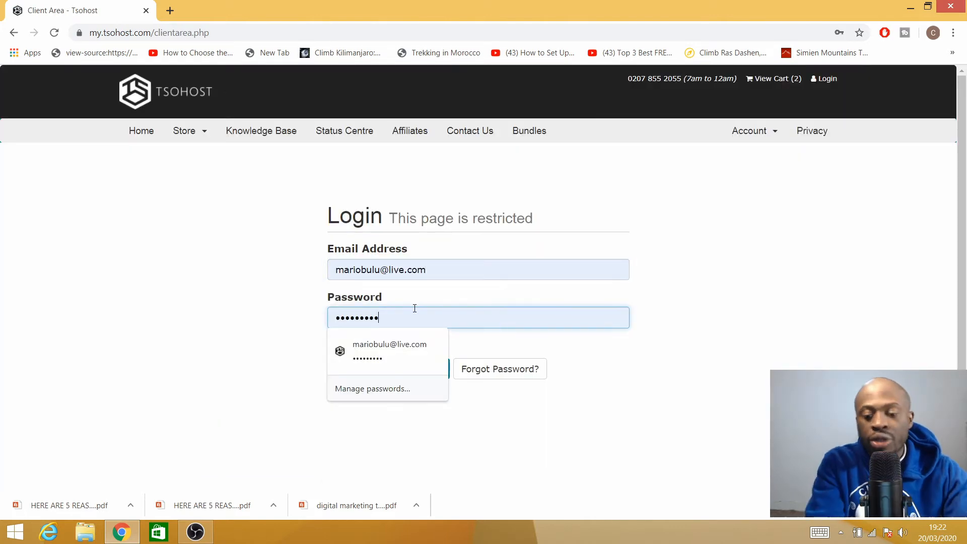
{"action": "key", "text": "BackSpace"}
{"action": "key", "text": "BackSpace"}
{"action": "key", "text": "BackSpace"}
{"action": "key", "text": "BackSpace"}
{"action": "key", "text": "BackSpace"}
{"action": "key", "text": "BackSpace"}
{"action": "key", "text": "BackSpace"}
{"action": "key", "text": "BackSpace"}
{"action": "key", "text": "BackSpace"}
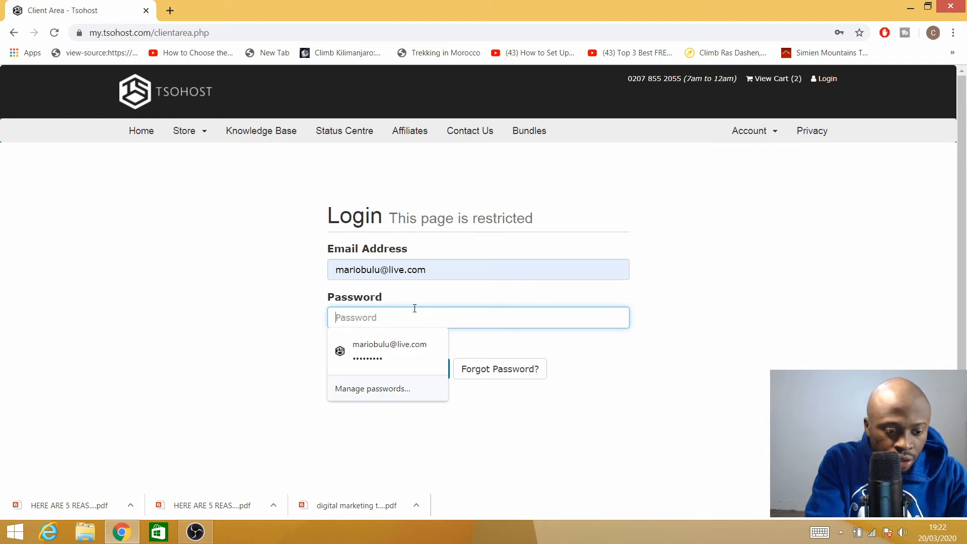
{"action": "type", "text": "******"}
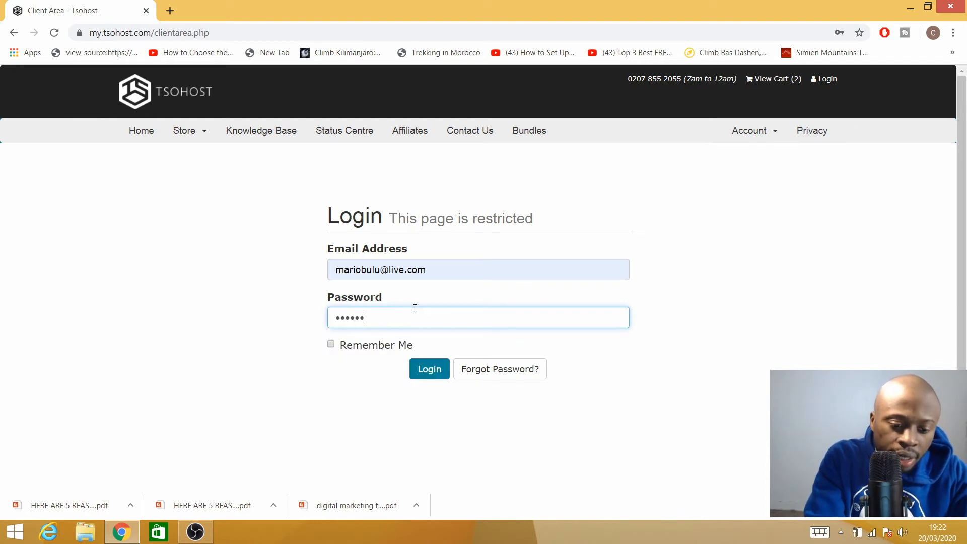
{"action": "type", "text": "****"}
{"action": "key", "text": "Return"}
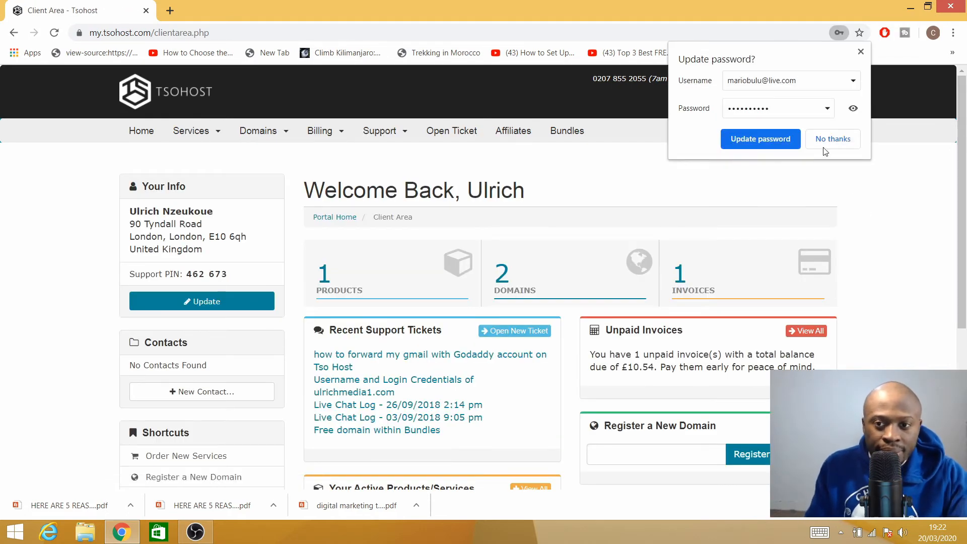
- Decline saving the browser password and go to Services > My Services
{"action": "left_click", "coordinate": [830, 139]}
{"action": "scroll", "coordinate": [306, 239], "scroll_direction": "down", "scroll_amount": 5}
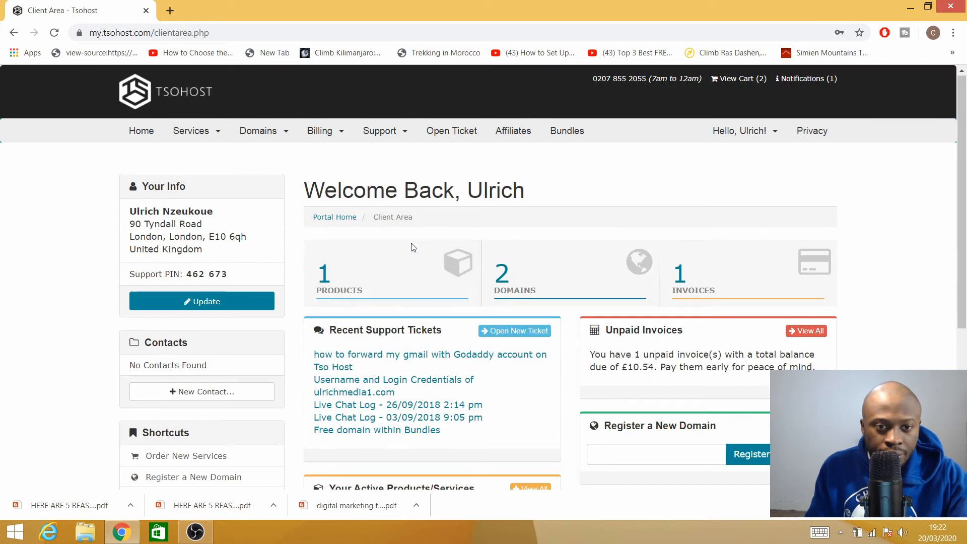
{"action": "scroll", "coordinate": [302, 236], "scroll_direction": "up", "scroll_amount": 5}
{"action": "left_click", "coordinate": [203, 142]}
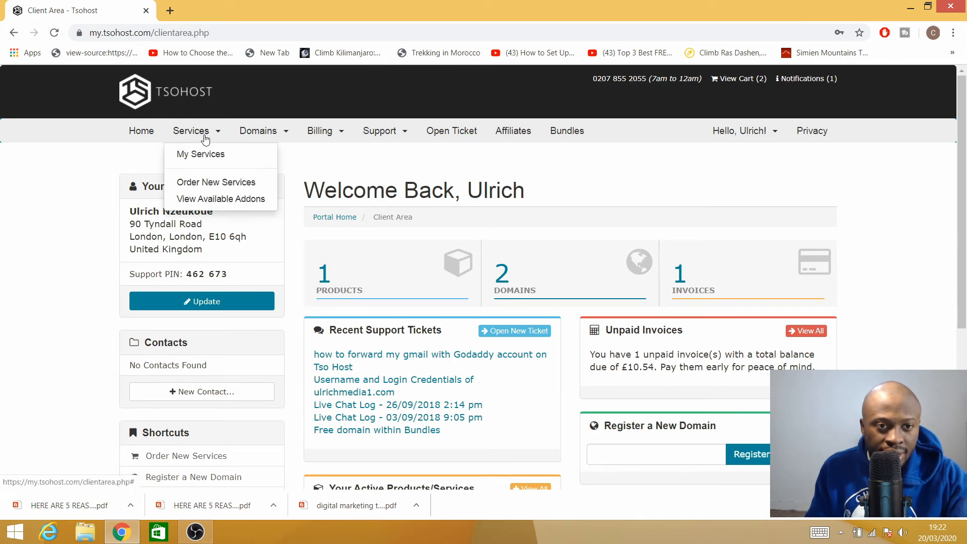
{"action": "left_click", "coordinate": [219, 154]}
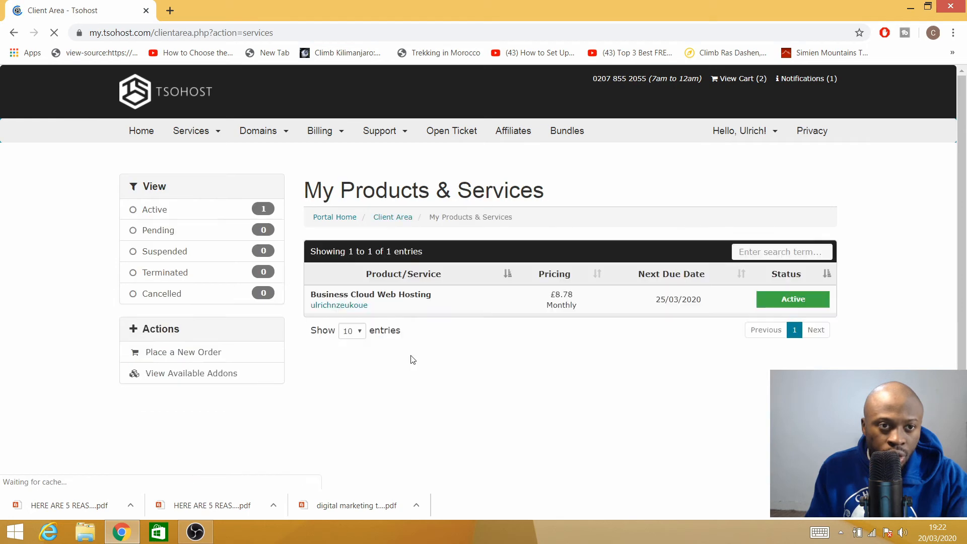
- Open the Business Cloud Web Hosting product's management page
{"action": "scroll", "coordinate": [409, 354], "scroll_direction": "down", "scroll_amount": 1}
{"action": "scroll", "coordinate": [407, 352], "scroll_direction": "up", "scroll_amount": 1}
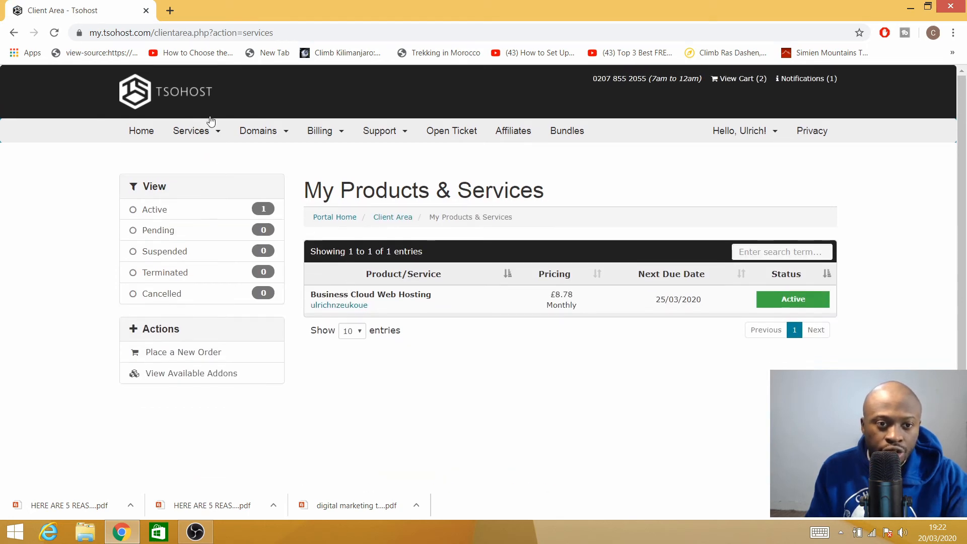
{"action": "left_click", "coordinate": [199, 132]}
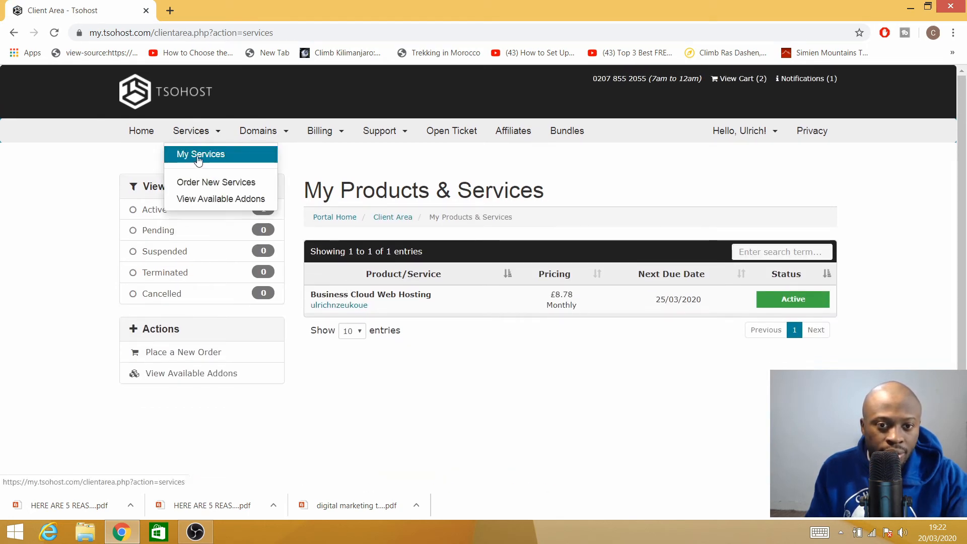
{"action": "left_click", "coordinate": [463, 310]}
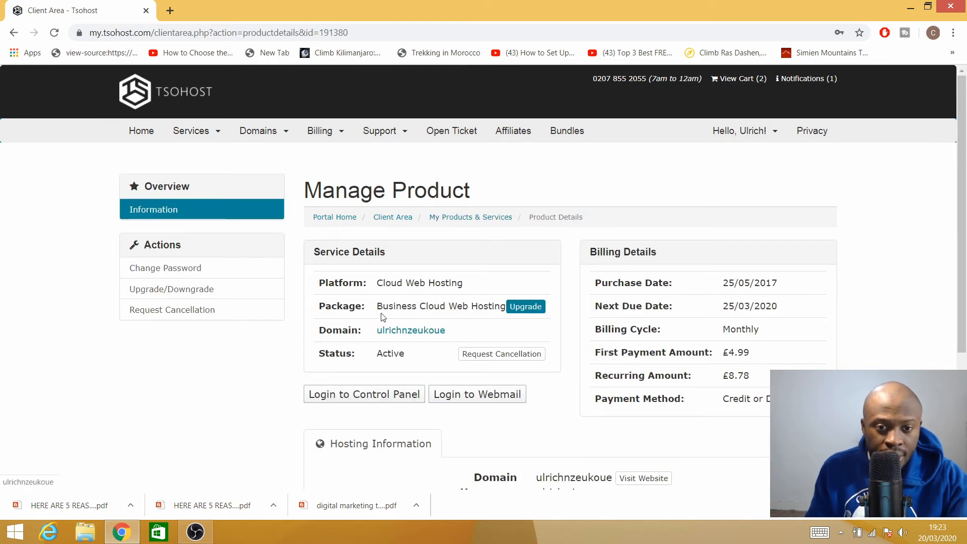
- Log in to the Cloud Hosting Platform control panel and choose Add New Website
{"action": "left_click", "coordinate": [358, 398]}
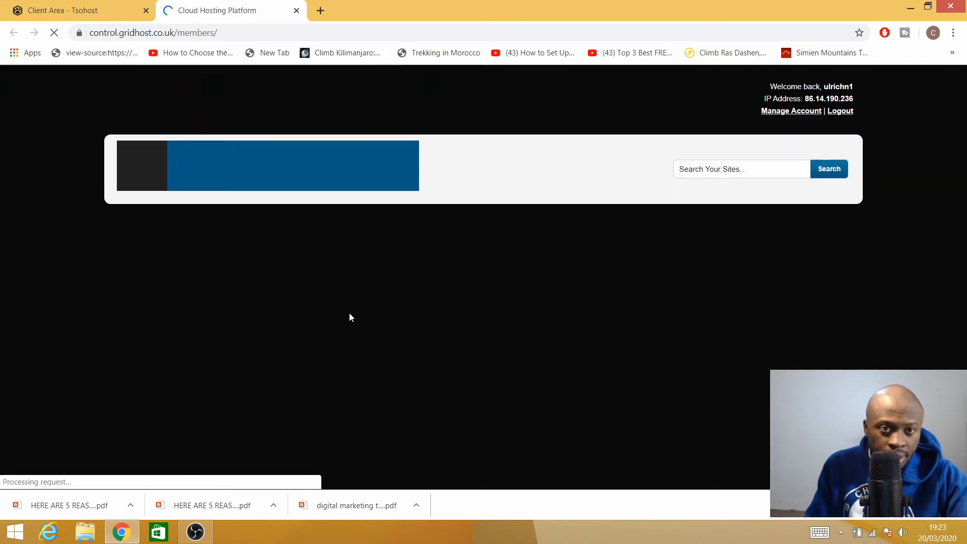
{"action": "scroll", "coordinate": [314, 385], "scroll_direction": "down", "scroll_amount": 3}
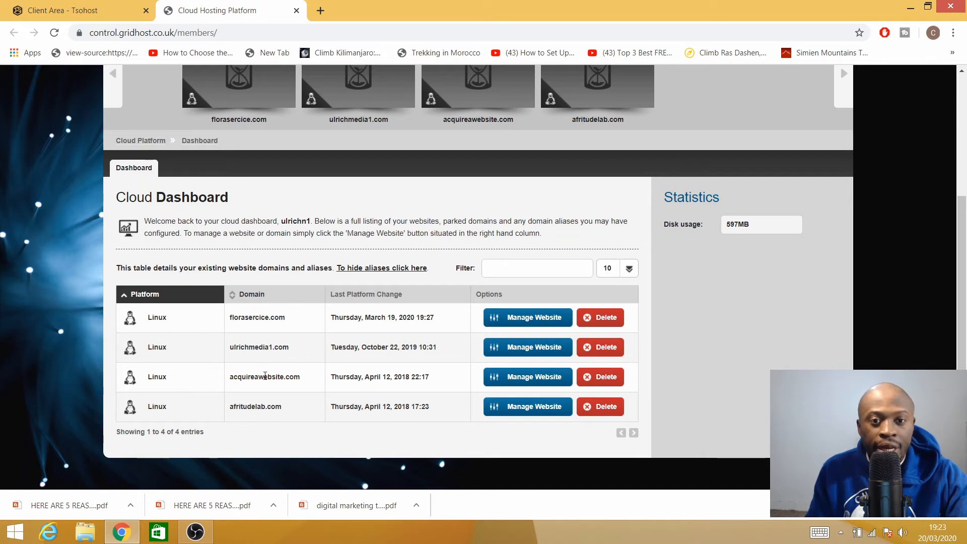
{"action": "scroll", "coordinate": [220, 378], "scroll_direction": "up", "scroll_amount": 3}
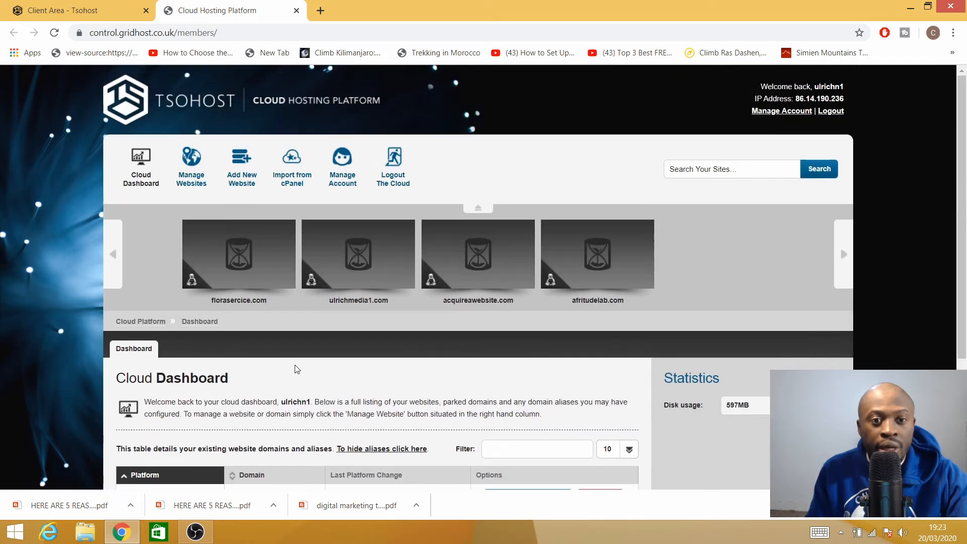
{"action": "left_click", "coordinate": [238, 177]}
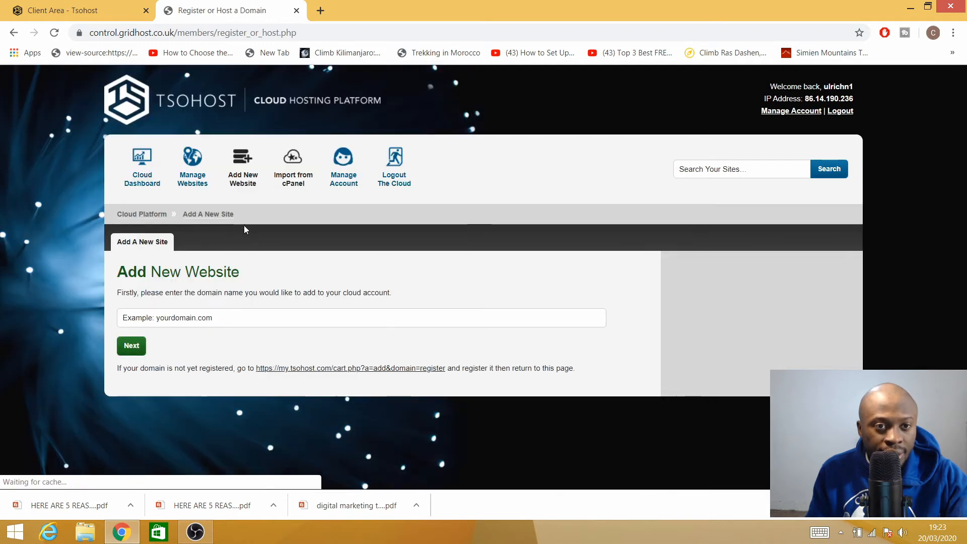
- Enter floreservice.com as the new website's domain and continue on Linux (Recommended)
{"action": "left_click", "coordinate": [205, 320]}
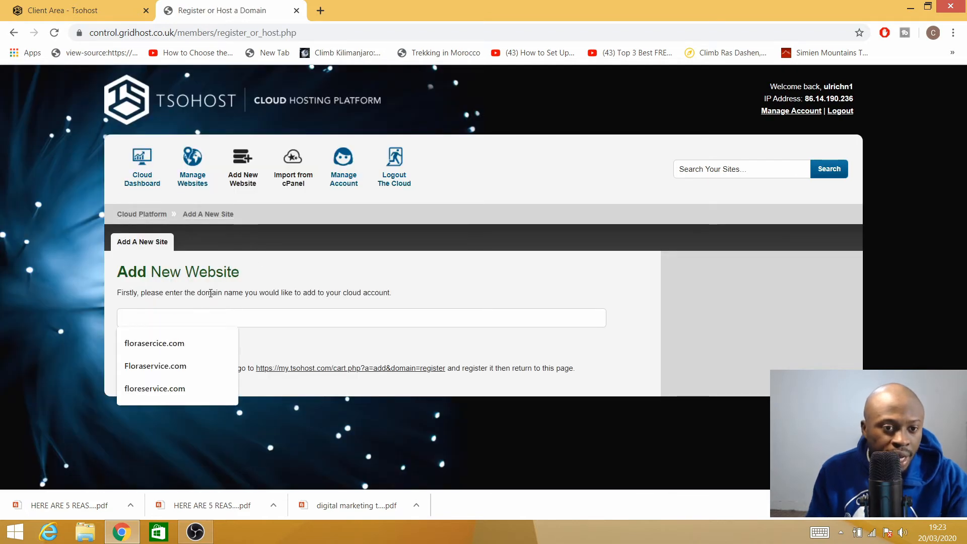
{"action": "left_click", "coordinate": [152, 398]}
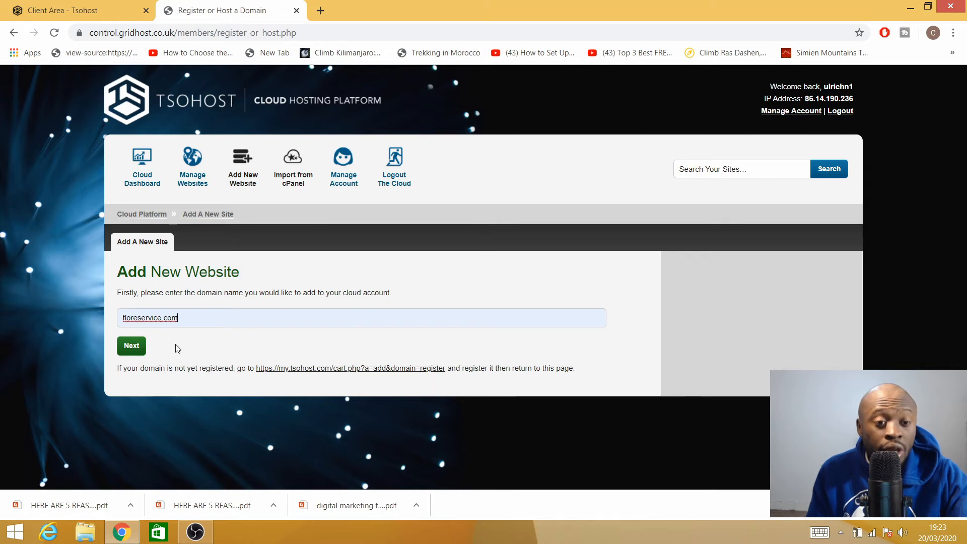
{"action": "left_click", "coordinate": [131, 353]}
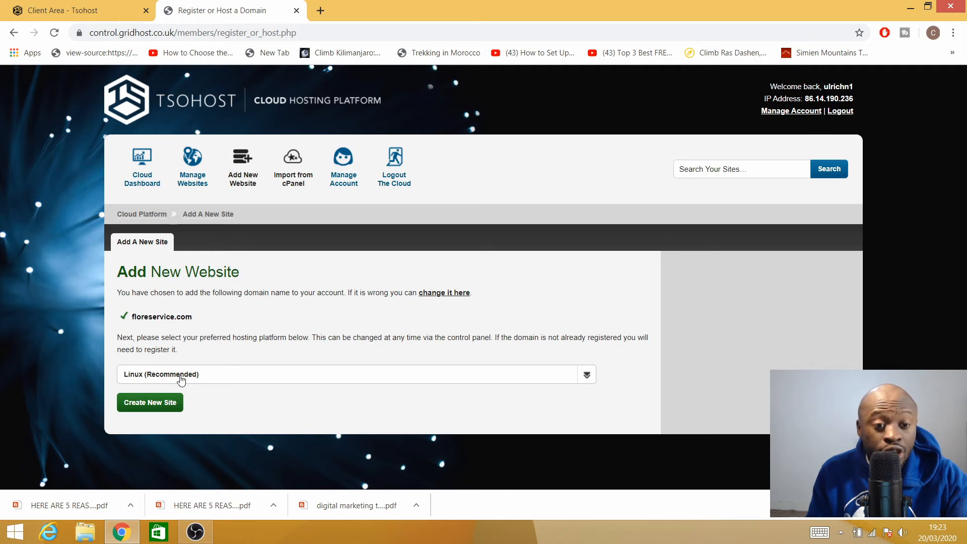
- Create the floreservice.com site and review its 12-hour DNS propagation advisory
{"action": "left_click", "coordinate": [151, 403]}
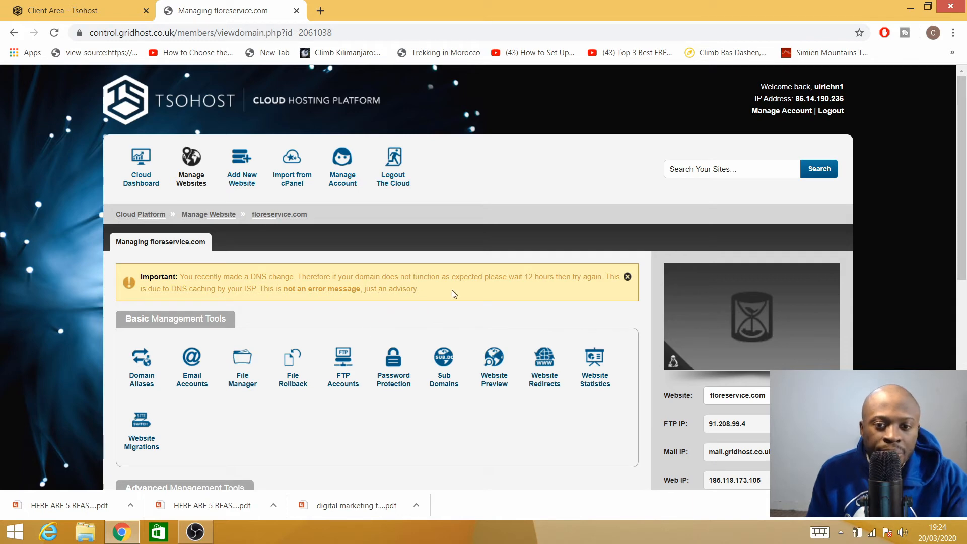
{"action": "left_click_drag", "start_coordinate": [559, 273], "coordinate": [530, 285]}
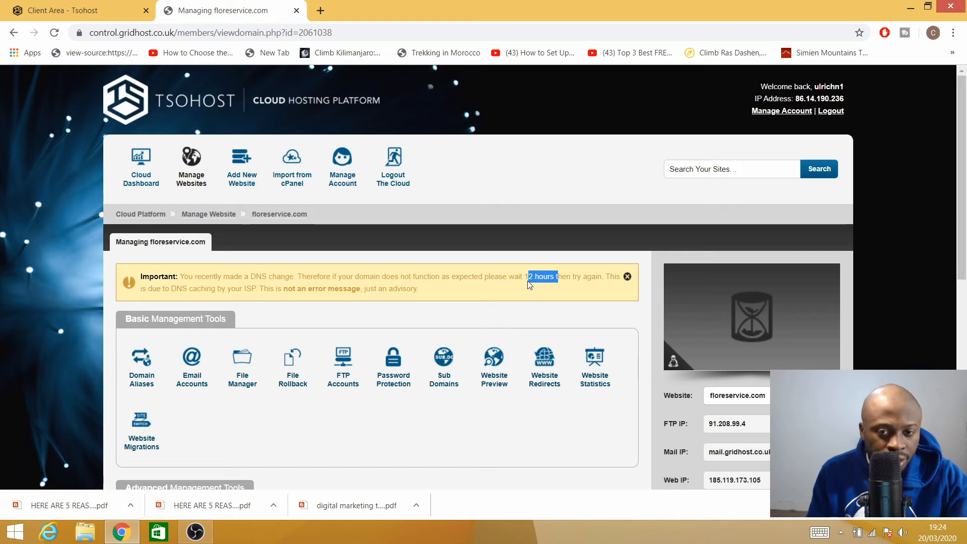
{"action": "left_click", "coordinate": [542, 293]}
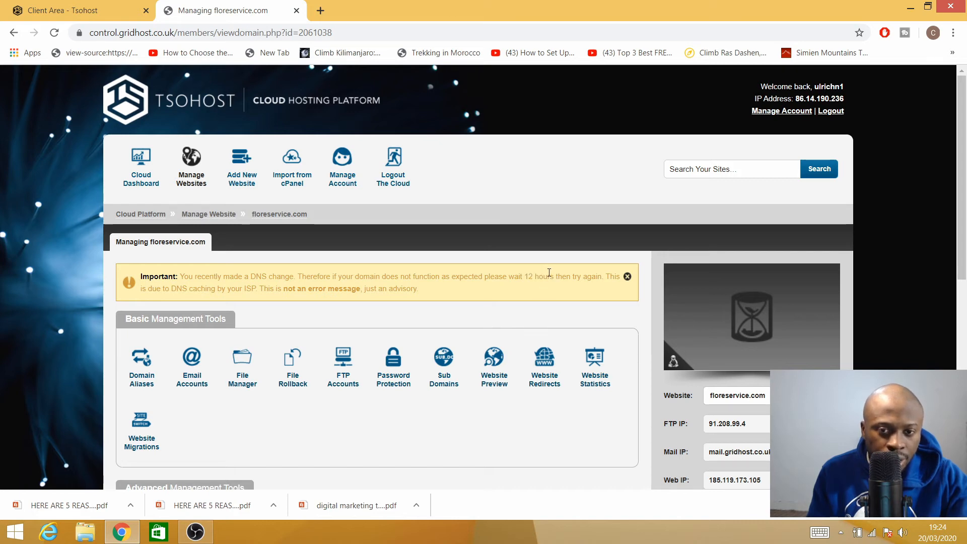
{"action": "left_click_drag", "start_coordinate": [549, 275], "coordinate": [525, 276]}
{"action": "left_click", "coordinate": [534, 306]}
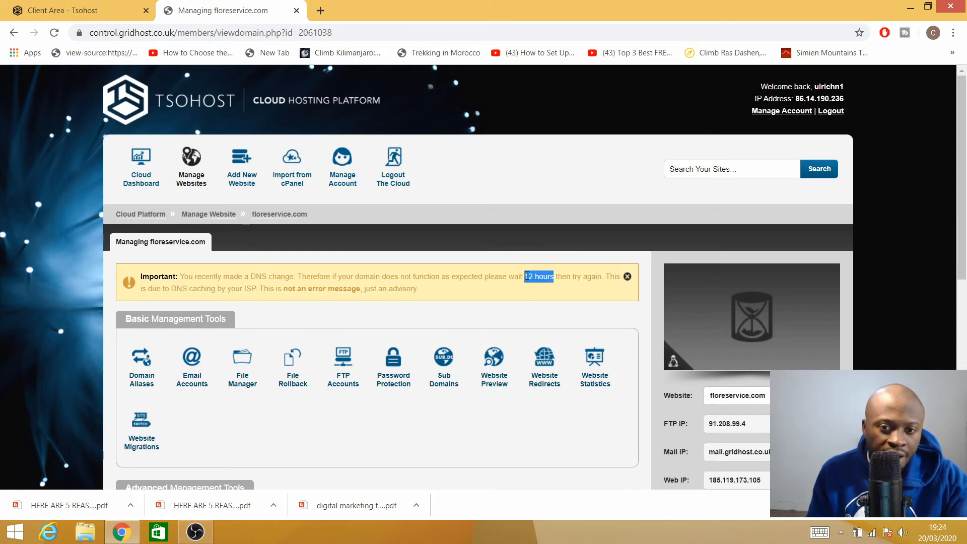
{"action": "left_click", "coordinate": [480, 299]}
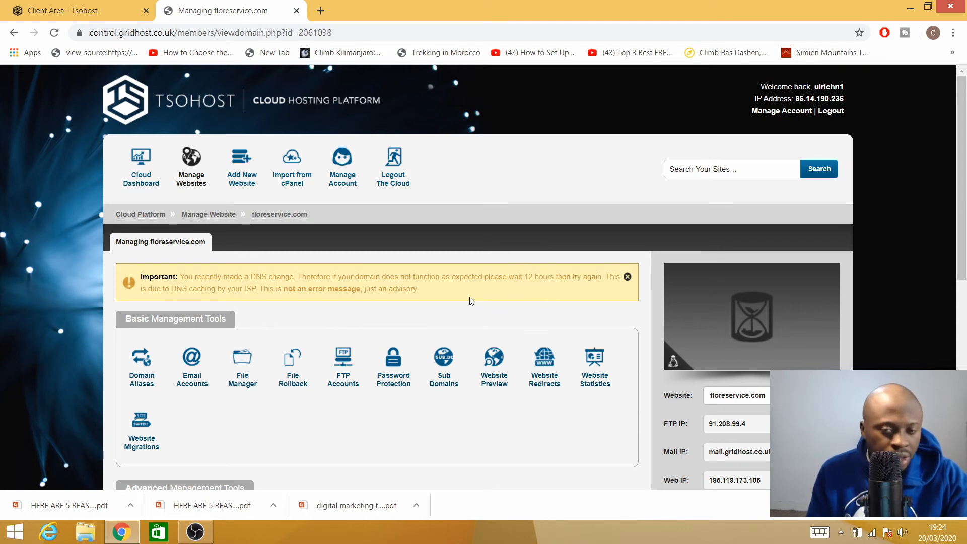
{"action": "scroll", "coordinate": [282, 318], "scroll_direction": "down", "scroll_amount": 8}
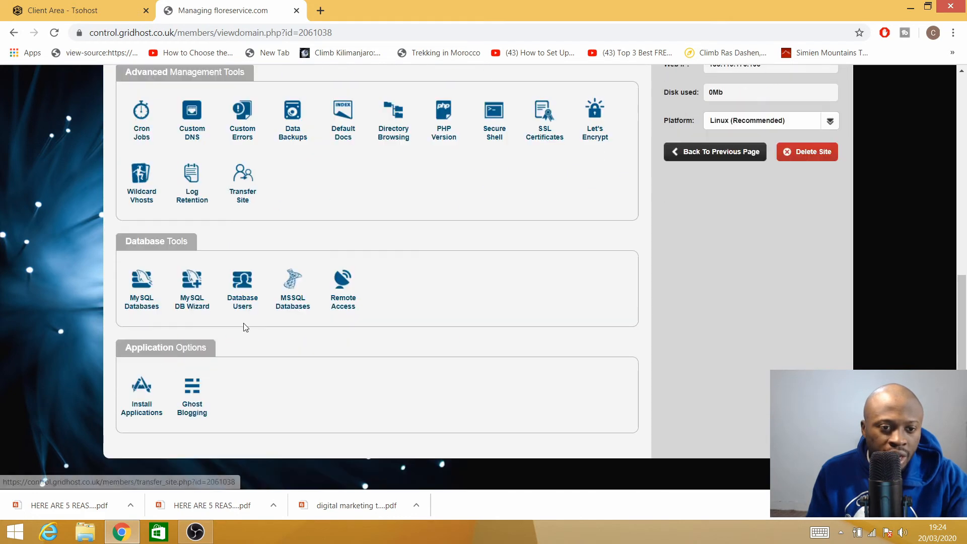
- Install WordPress 4.9.4 on floreservice.com at the root path /
{"action": "left_click", "coordinate": [140, 412]}
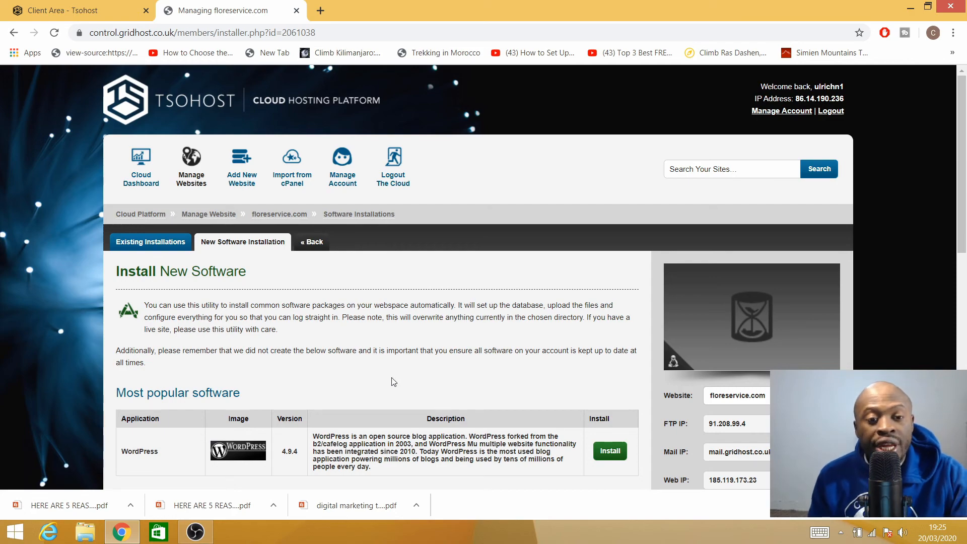
{"action": "scroll", "coordinate": [388, 373], "scroll_direction": "down", "scroll_amount": 3}
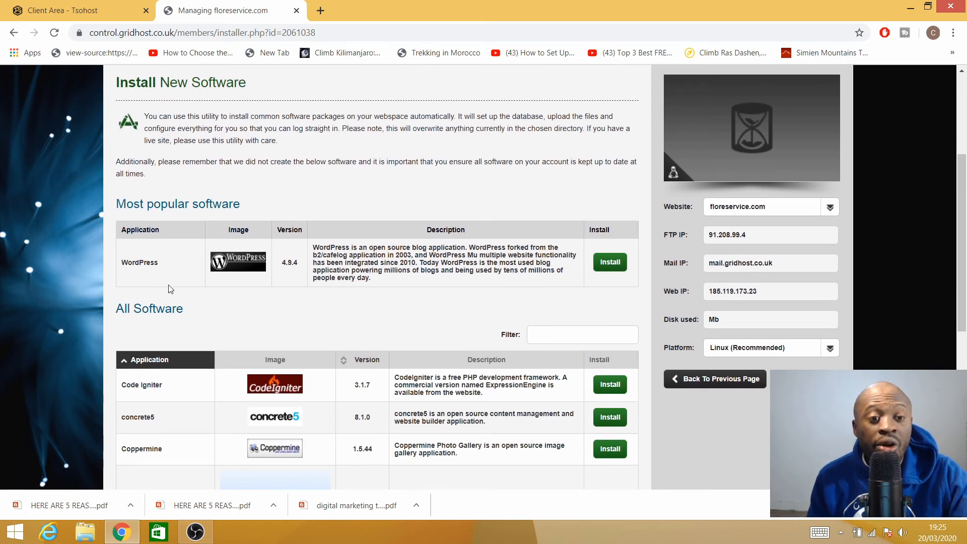
{"action": "scroll", "coordinate": [164, 313], "scroll_direction": "down", "scroll_amount": 5}
{"action": "scroll", "coordinate": [165, 332], "scroll_direction": "up", "scroll_amount": 5}
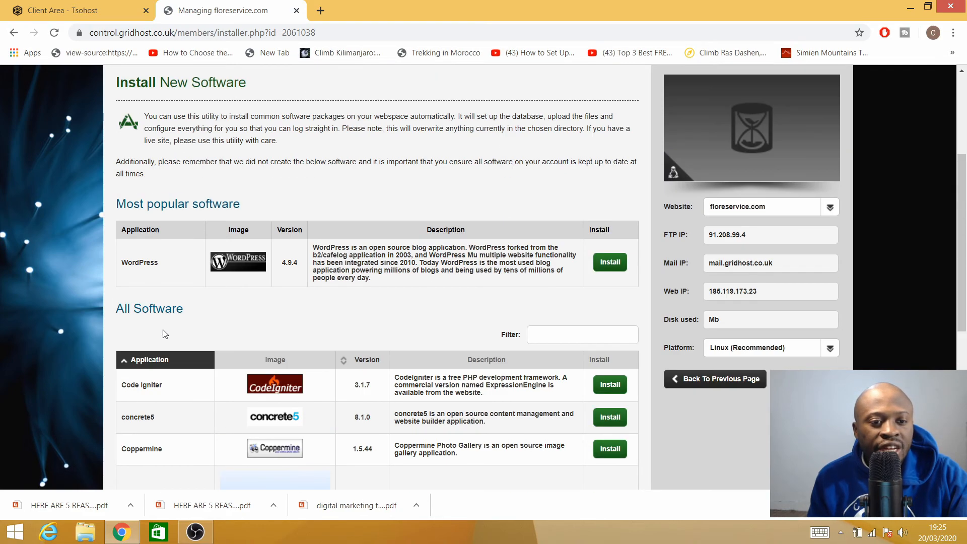
{"action": "scroll", "coordinate": [150, 339], "scroll_direction": "down", "scroll_amount": 3}
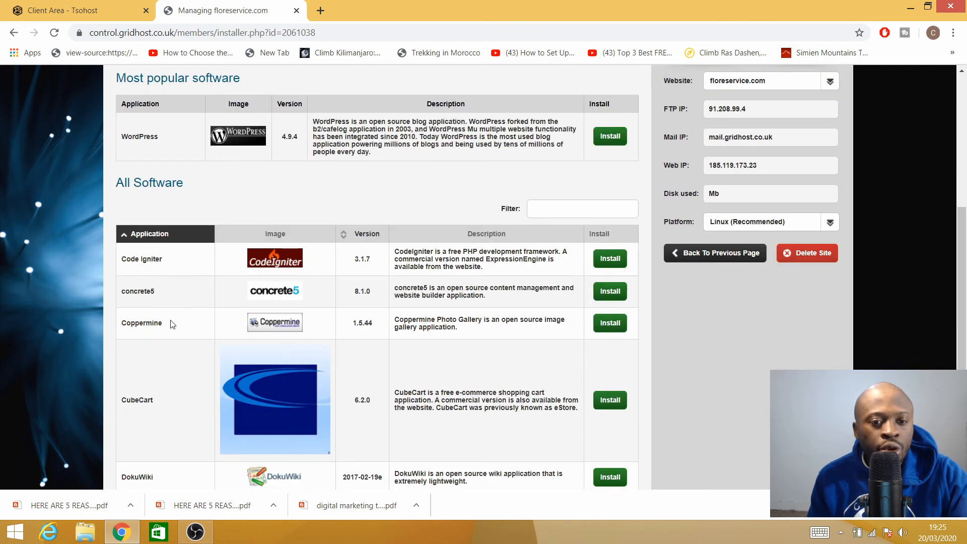
{"action": "scroll", "coordinate": [173, 324], "scroll_direction": "down", "scroll_amount": 4}
{"action": "scroll", "coordinate": [157, 309], "scroll_direction": "up", "scroll_amount": 10}
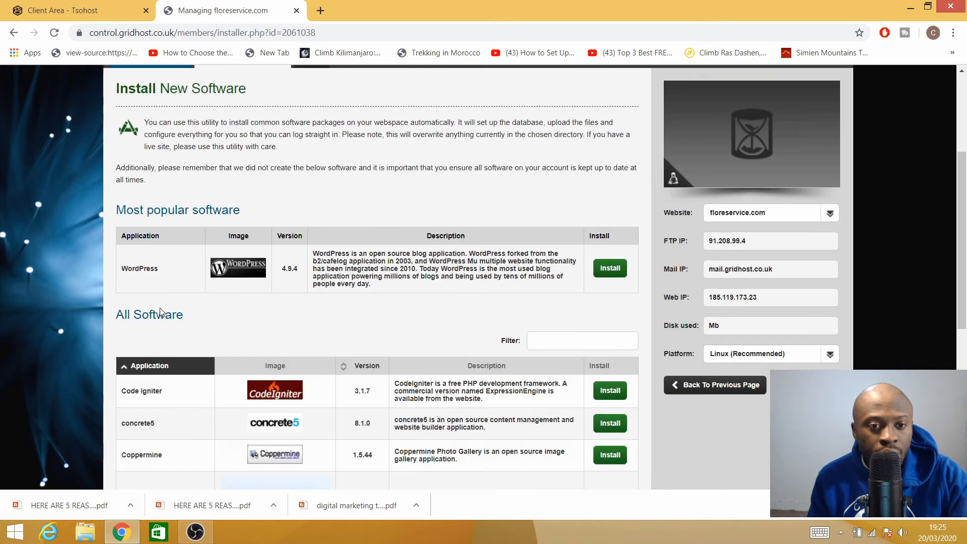
{"action": "scroll", "coordinate": [234, 371], "scroll_direction": "down", "scroll_amount": 3}
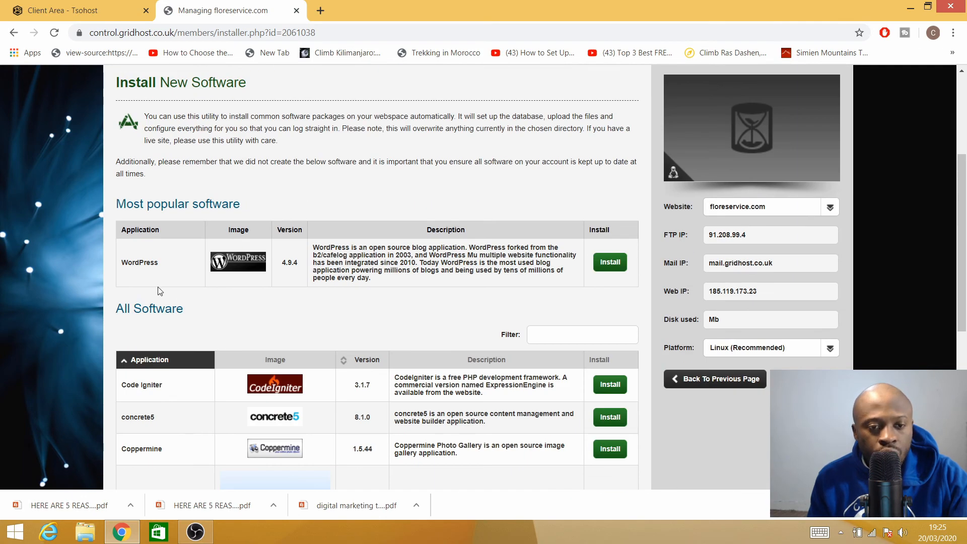
{"action": "left_click", "coordinate": [609, 265]}
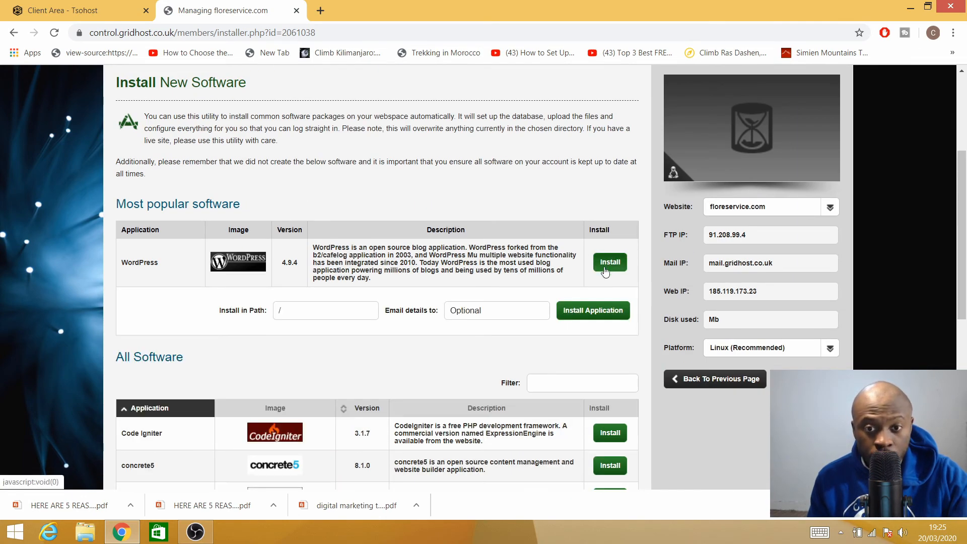
{"action": "left_click", "coordinate": [585, 314]}
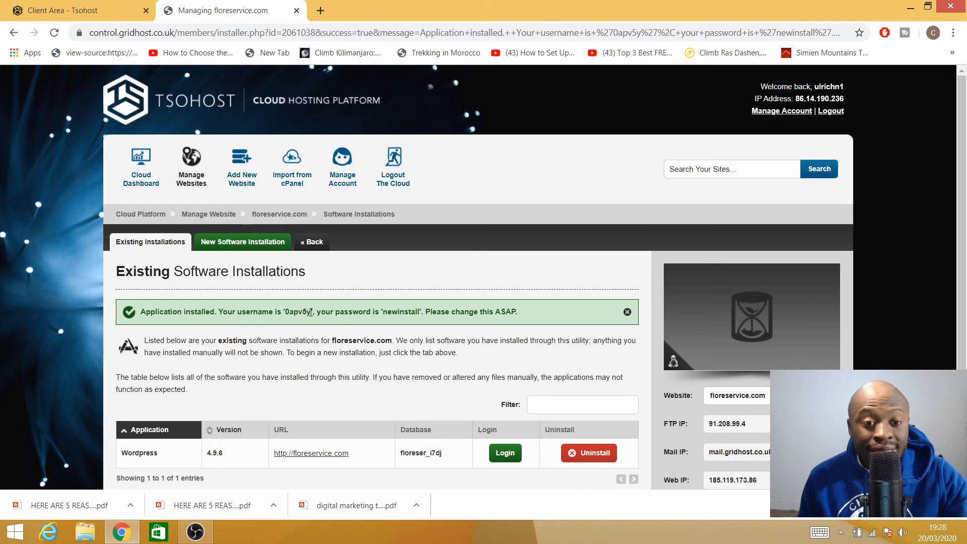
- Open the new site's WordPress admin login page in a new tab
{"action": "scroll", "coordinate": [369, 317], "scroll_direction": "down", "scroll_amount": 1}
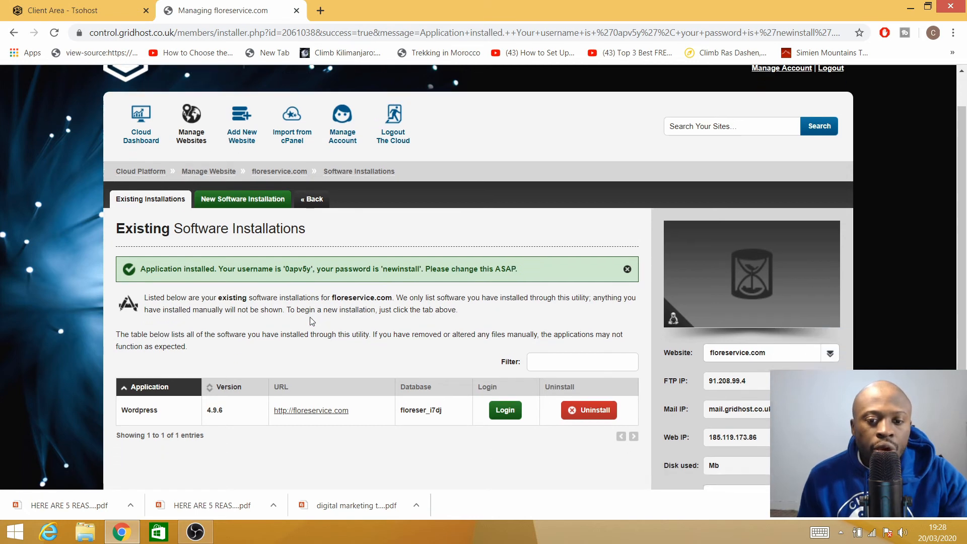
{"action": "left_click", "coordinate": [510, 396]}
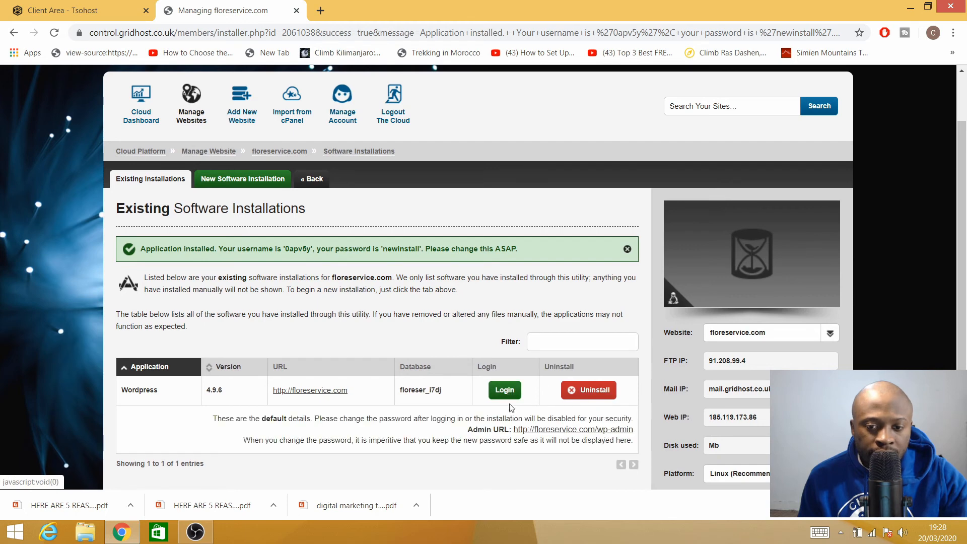
{"action": "left_click", "coordinate": [541, 435]}
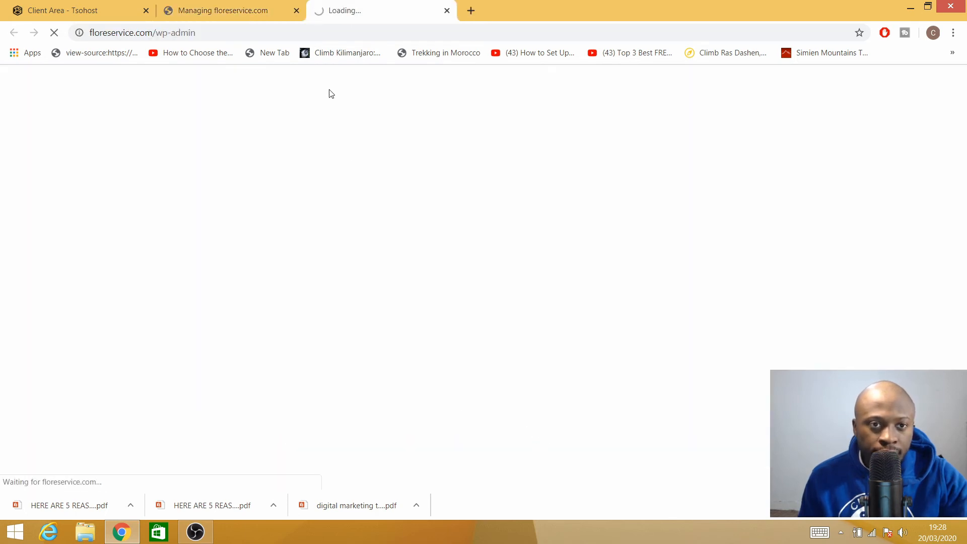
- Copy the installation's default username from the success notice and return to the login tab
{"action": "left_click", "coordinate": [246, 6]}
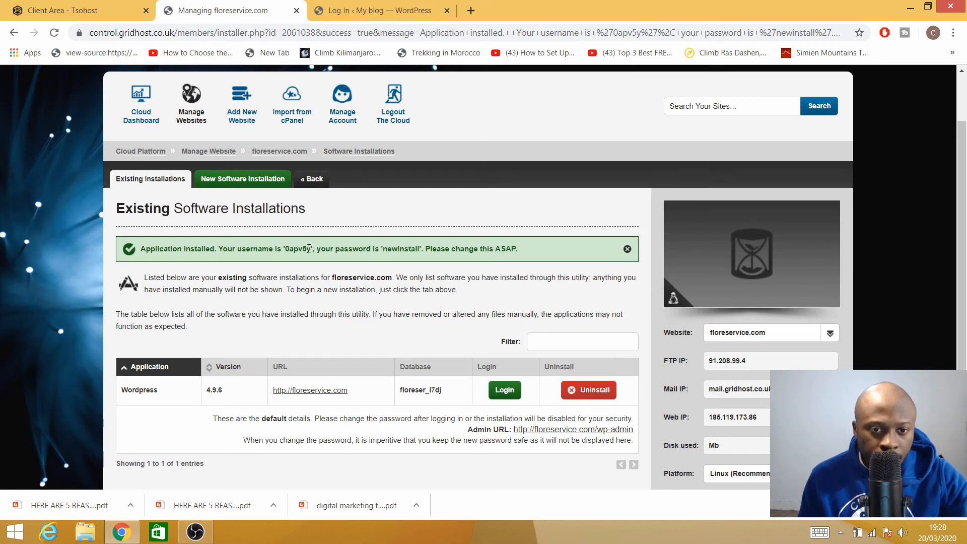
{"action": "left_click_drag", "start_coordinate": [312, 248], "coordinate": [299, 248]}
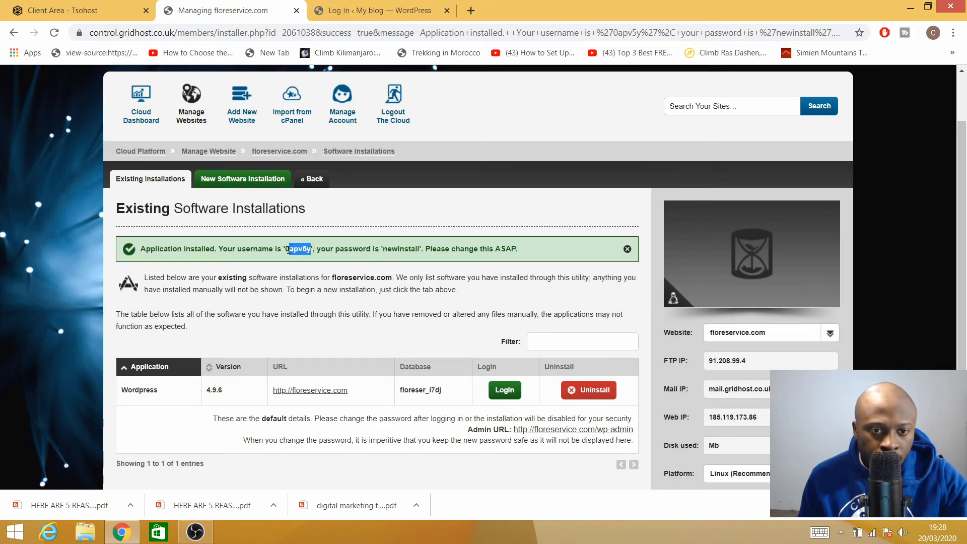
{"action": "right_click", "coordinate": [299, 249]}
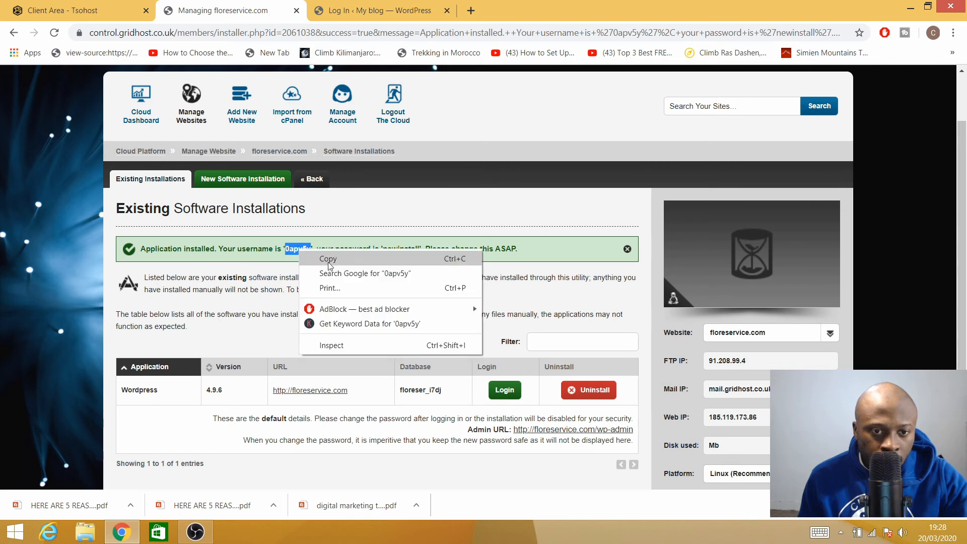
{"action": "left_click", "coordinate": [330, 258]}
{"action": "left_click", "coordinate": [352, 11]}
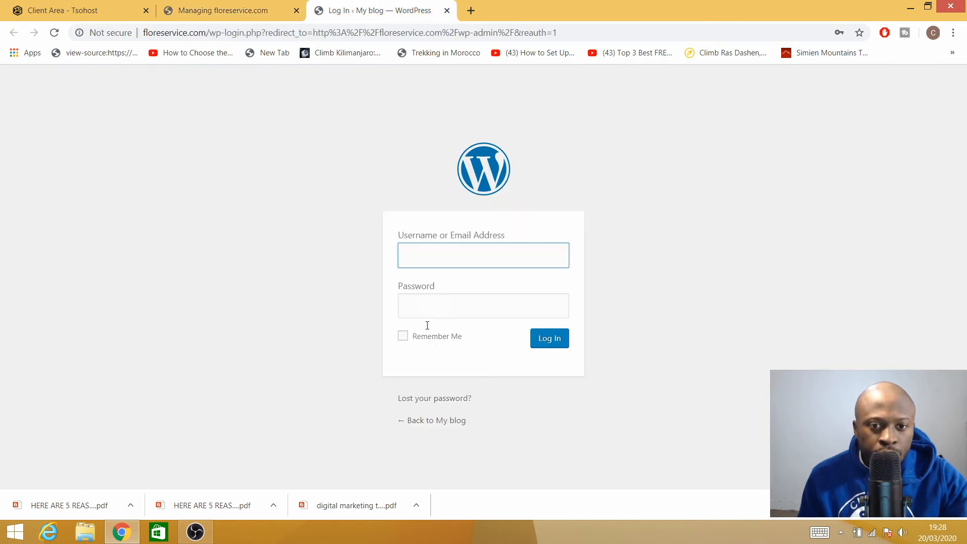
- Log in to the floreservice.com WordPress admin with the pasted default username and its password
{"action": "right_click", "coordinate": [437, 273]}
{"action": "left_click", "coordinate": [474, 328]}
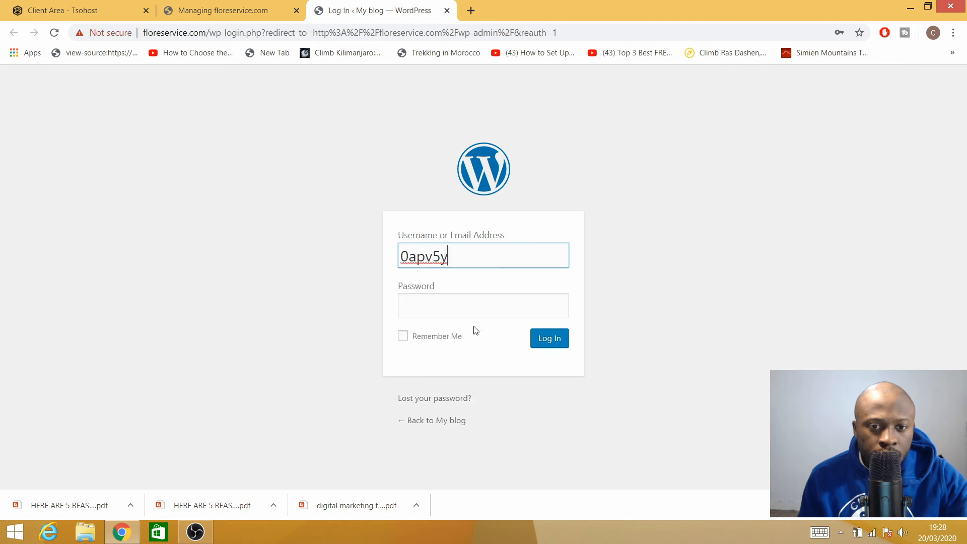
{"action": "left_click", "coordinate": [436, 301]}
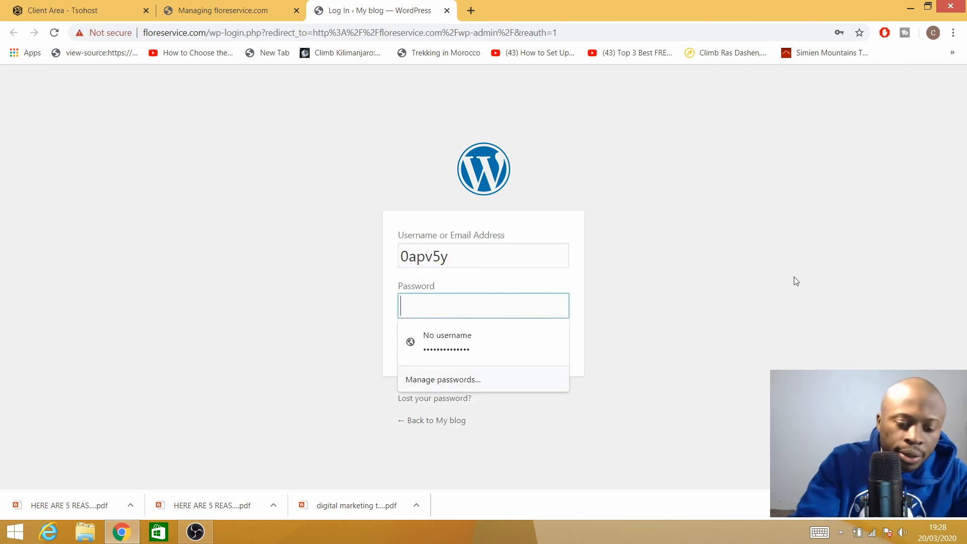
{"action": "type", "text": "••••••••••"}
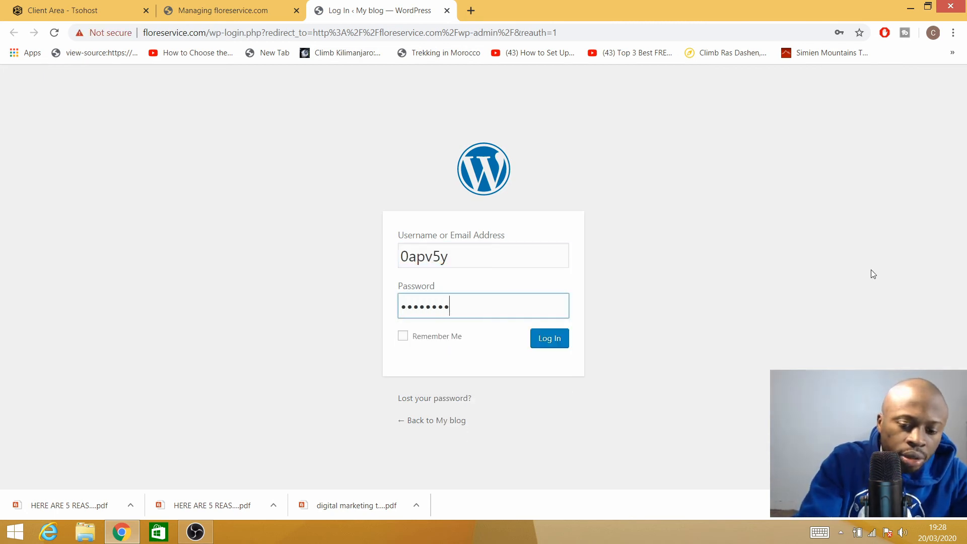
{"action": "key", "text": "Return"}
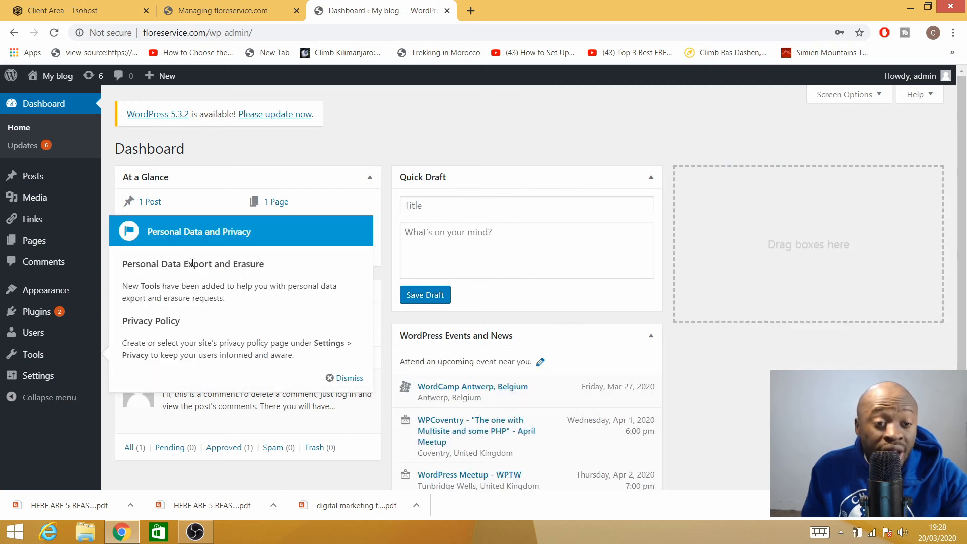
- Dismiss the Personal Data and Privacy notice and open the admin account's Edit My Profile page
{"action": "scroll", "coordinate": [721, 270], "scroll_direction": "down", "scroll_amount": 4}
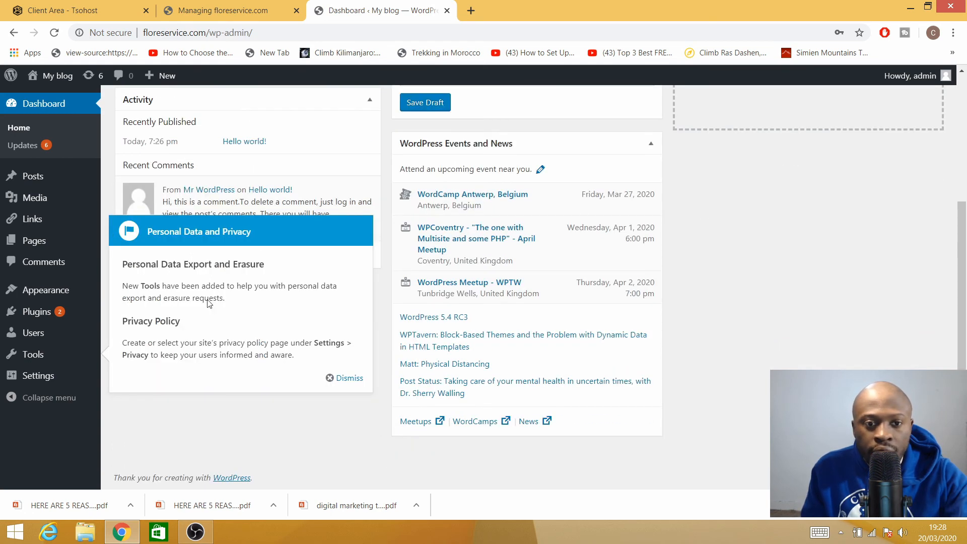
{"action": "left_click", "coordinate": [346, 379]}
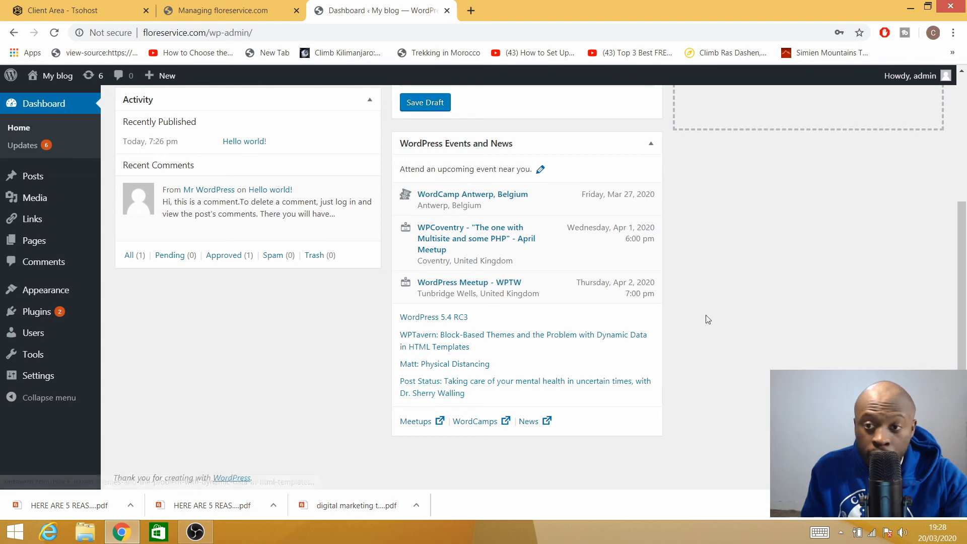
{"action": "scroll", "coordinate": [731, 282], "scroll_direction": "up", "scroll_amount": 4}
{"action": "mouse_move", "coordinate": [932, 78]}
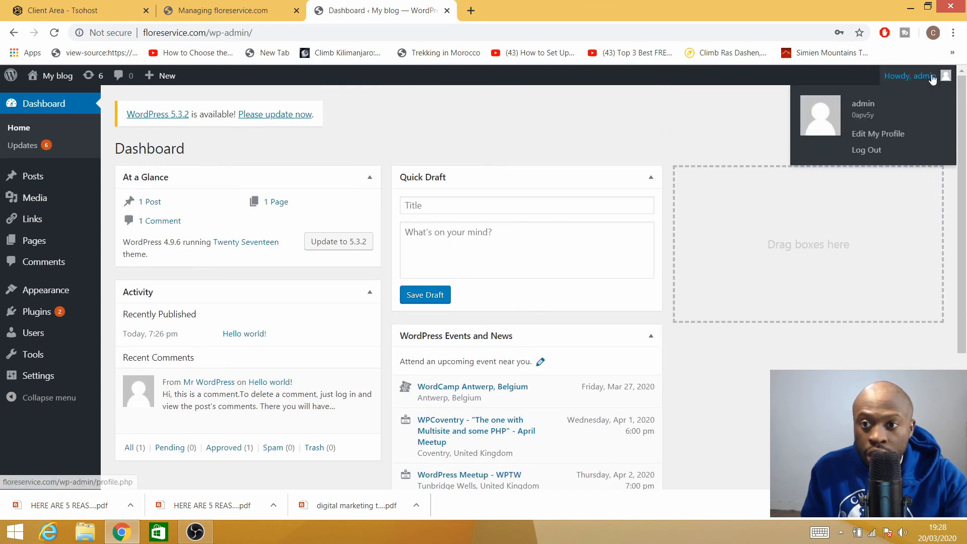
{"action": "left_click", "coordinate": [865, 150]}
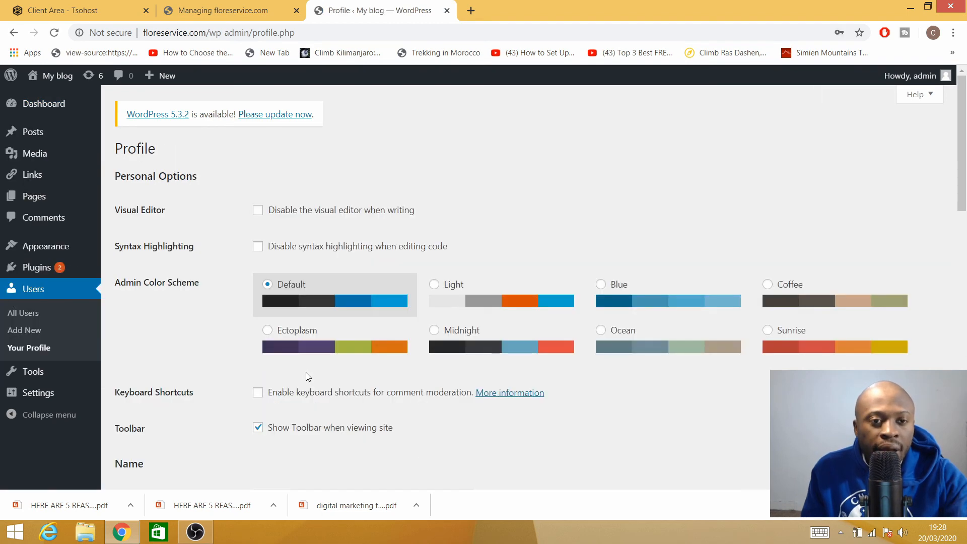
- Replace the generated password with a new weak admin password, confirm weak-password use, and update the profile
{"action": "scroll", "coordinate": [323, 370], "scroll_direction": "down", "scroll_amount": 7}
{"action": "scroll", "coordinate": [332, 369], "scroll_direction": "down", "scroll_amount": 10}
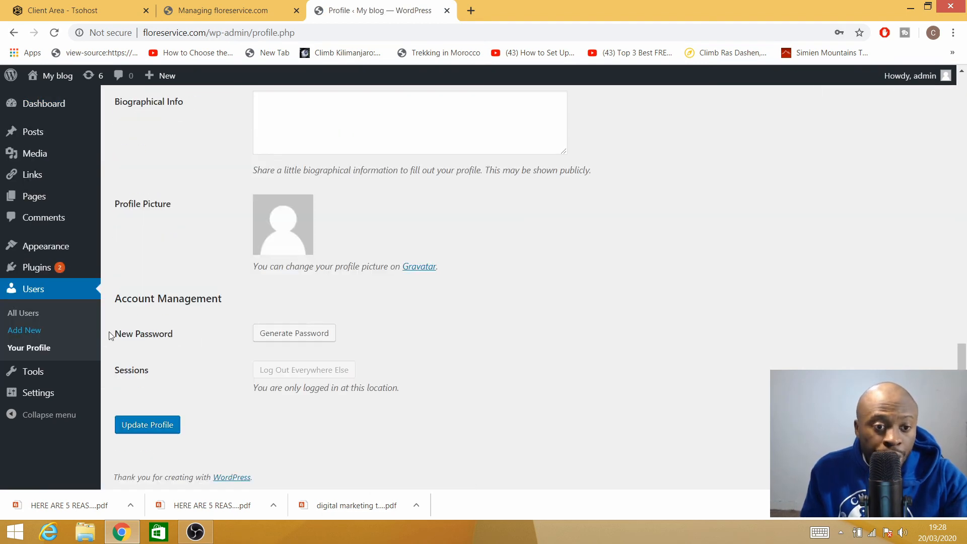
{"action": "left_click", "coordinate": [292, 334]}
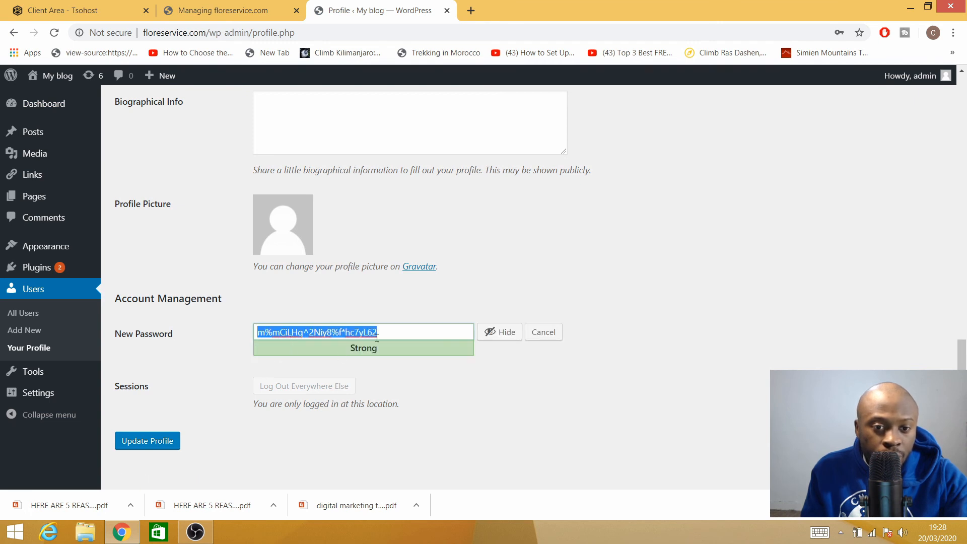
{"action": "key", "text": "BackSpace"}
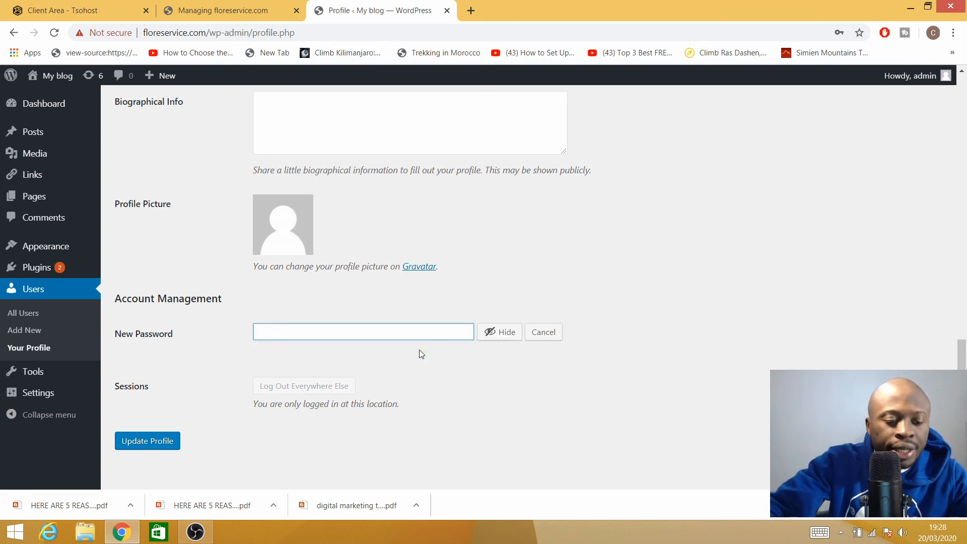
{"action": "left_click", "coordinate": [502, 337]}
{"action": "type", "text": "a"}
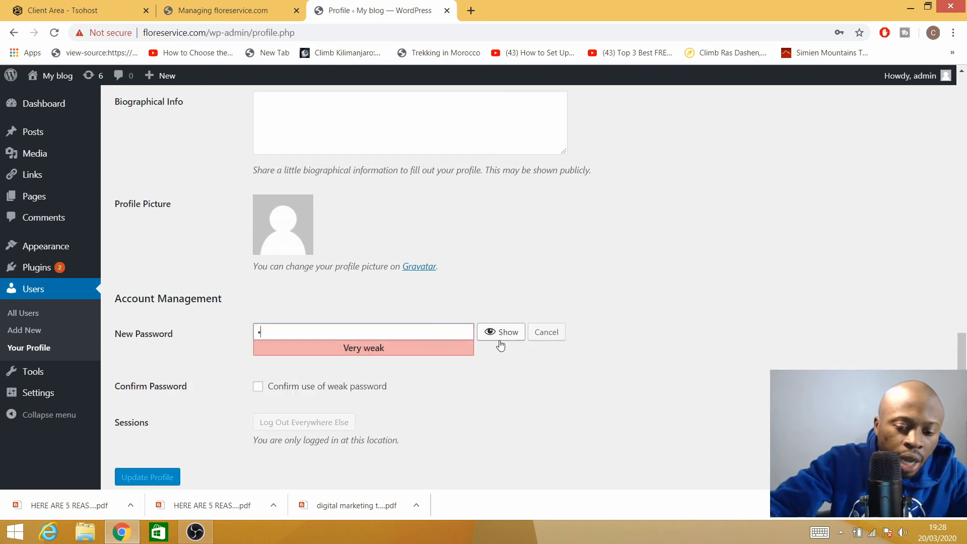
{"action": "type", "text": "dmin1••••"}
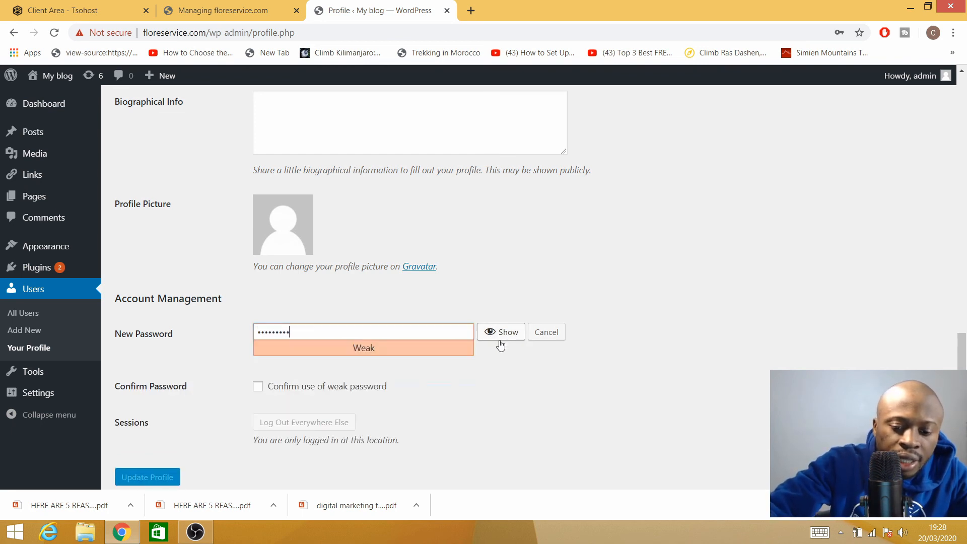
{"action": "left_click", "coordinate": [258, 387]}
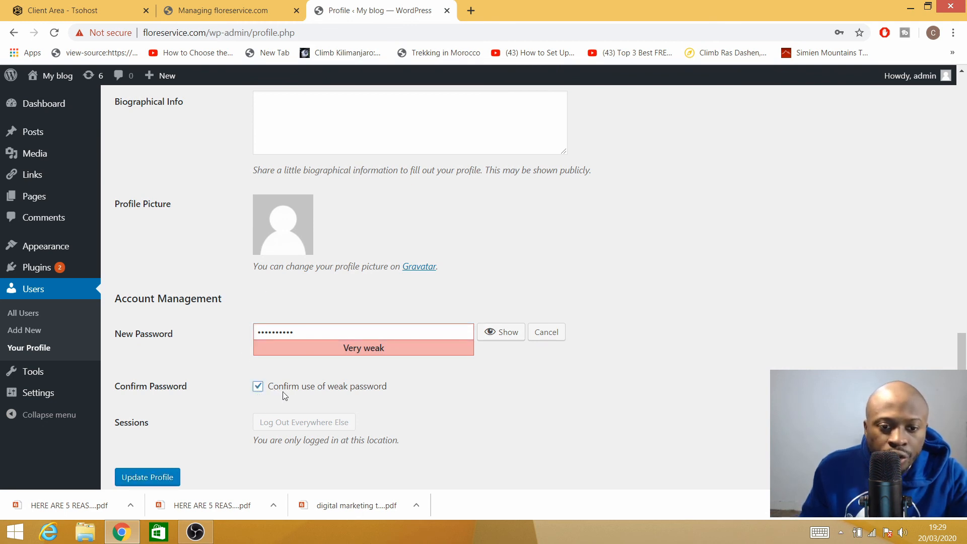
{"action": "scroll", "coordinate": [246, 423], "scroll_direction": "down", "scroll_amount": 1}
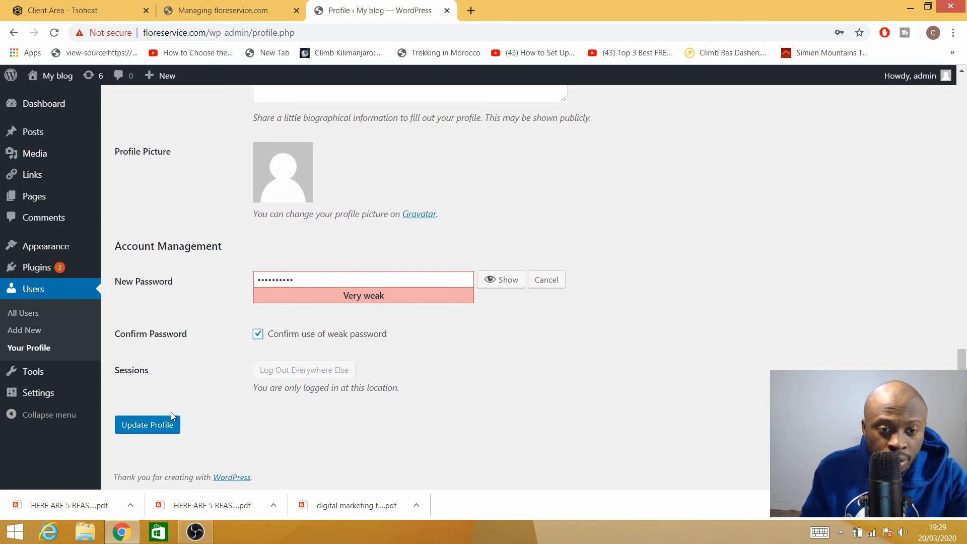
{"action": "left_click", "coordinate": [147, 428]}
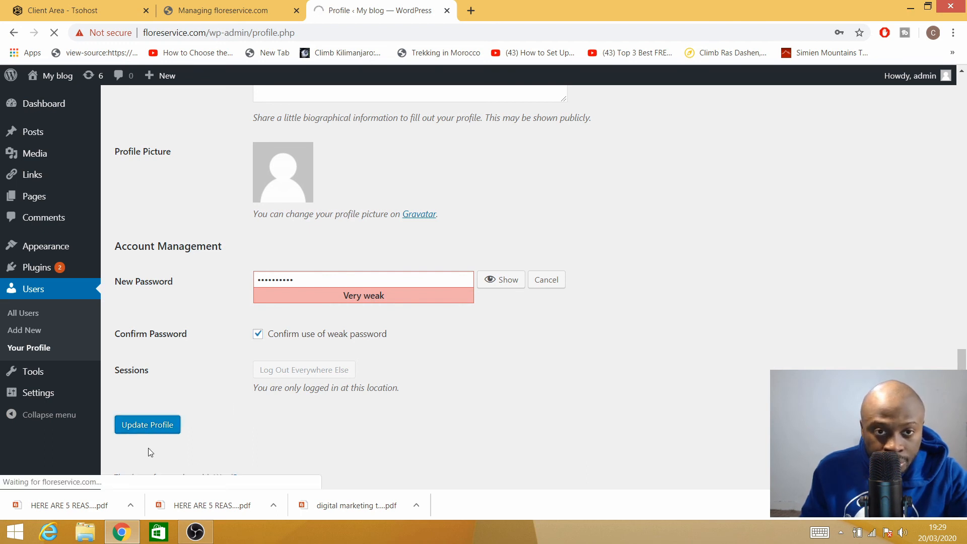